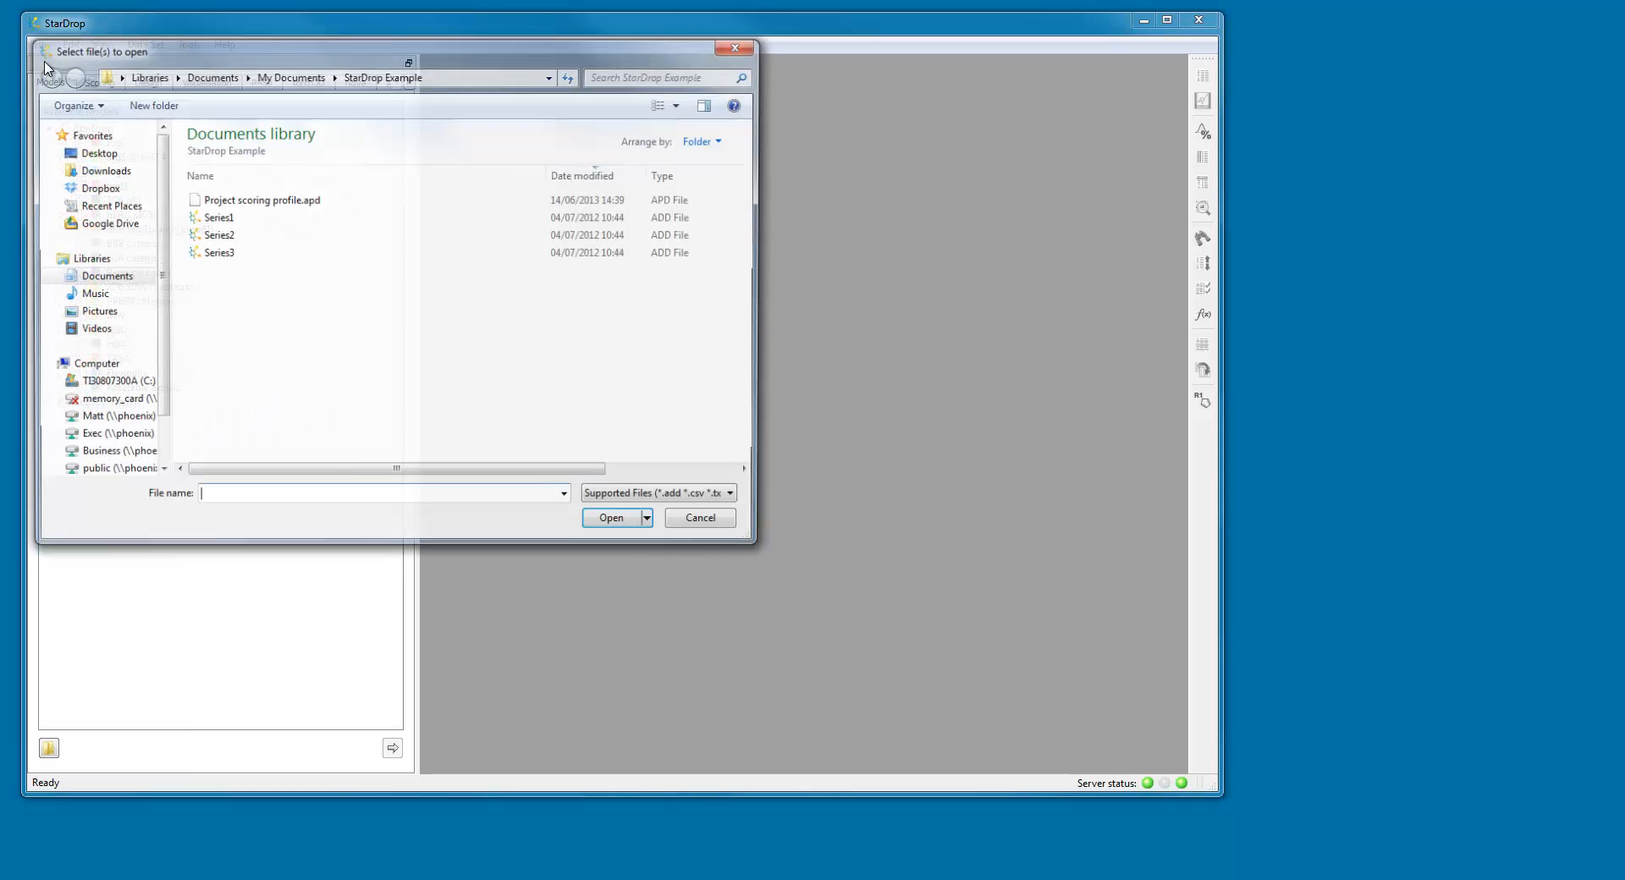
# Open the Series1, Series2 and Series3 data sets together from the StarDrop Example folder
pyautogui.click(195, 218)
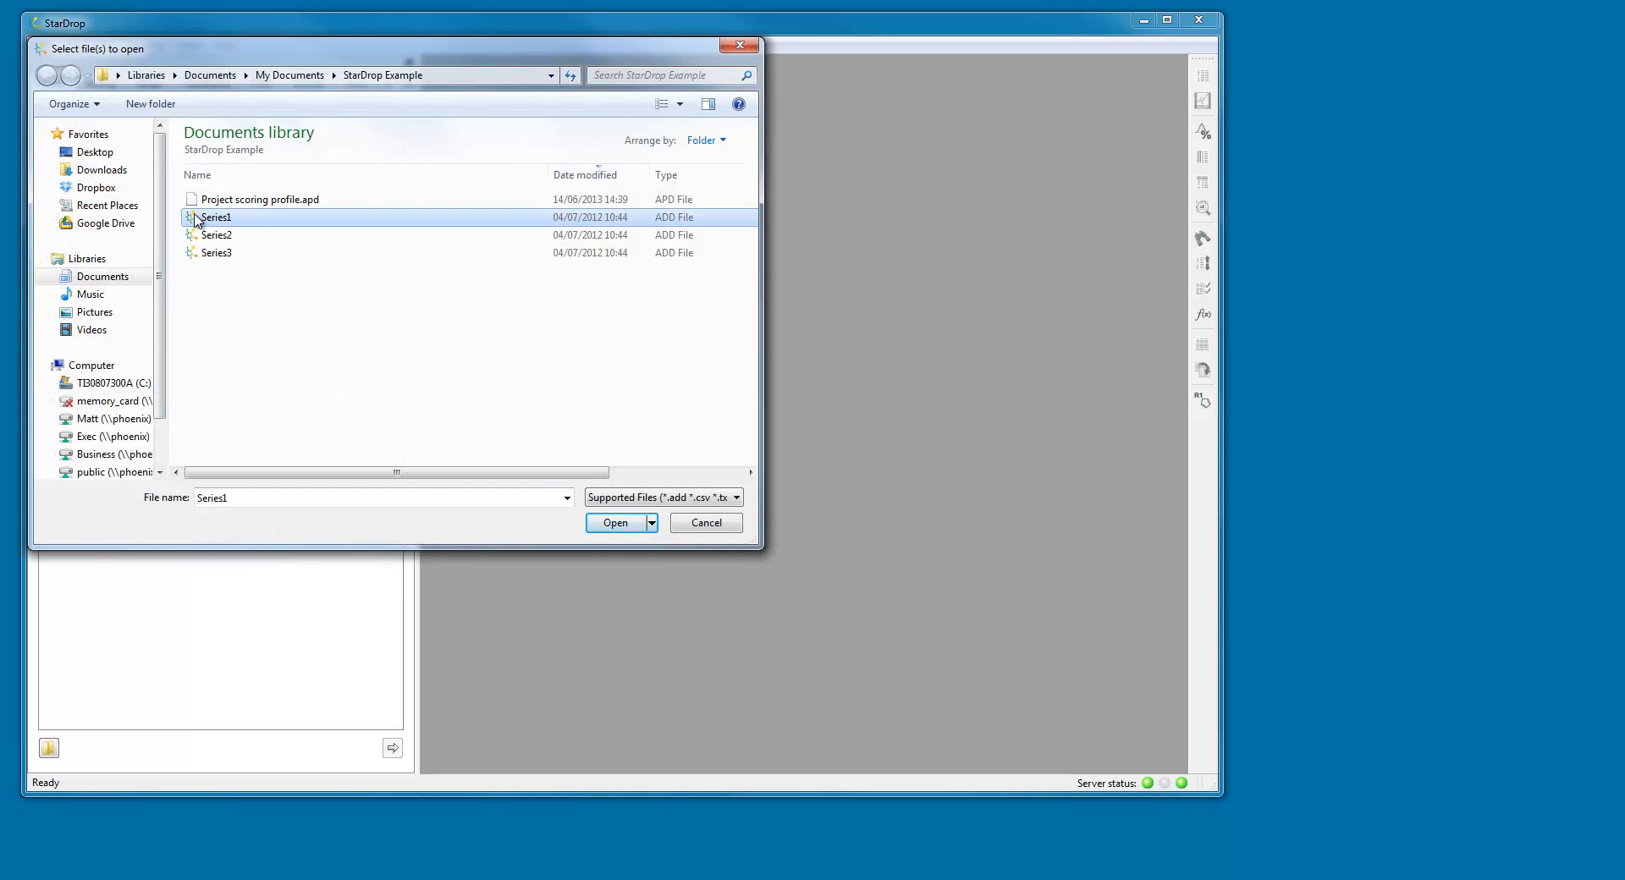
pyautogui.keyDown('ctrl'); pyautogui.click(204, 240); pyautogui.keyUp('ctrl')
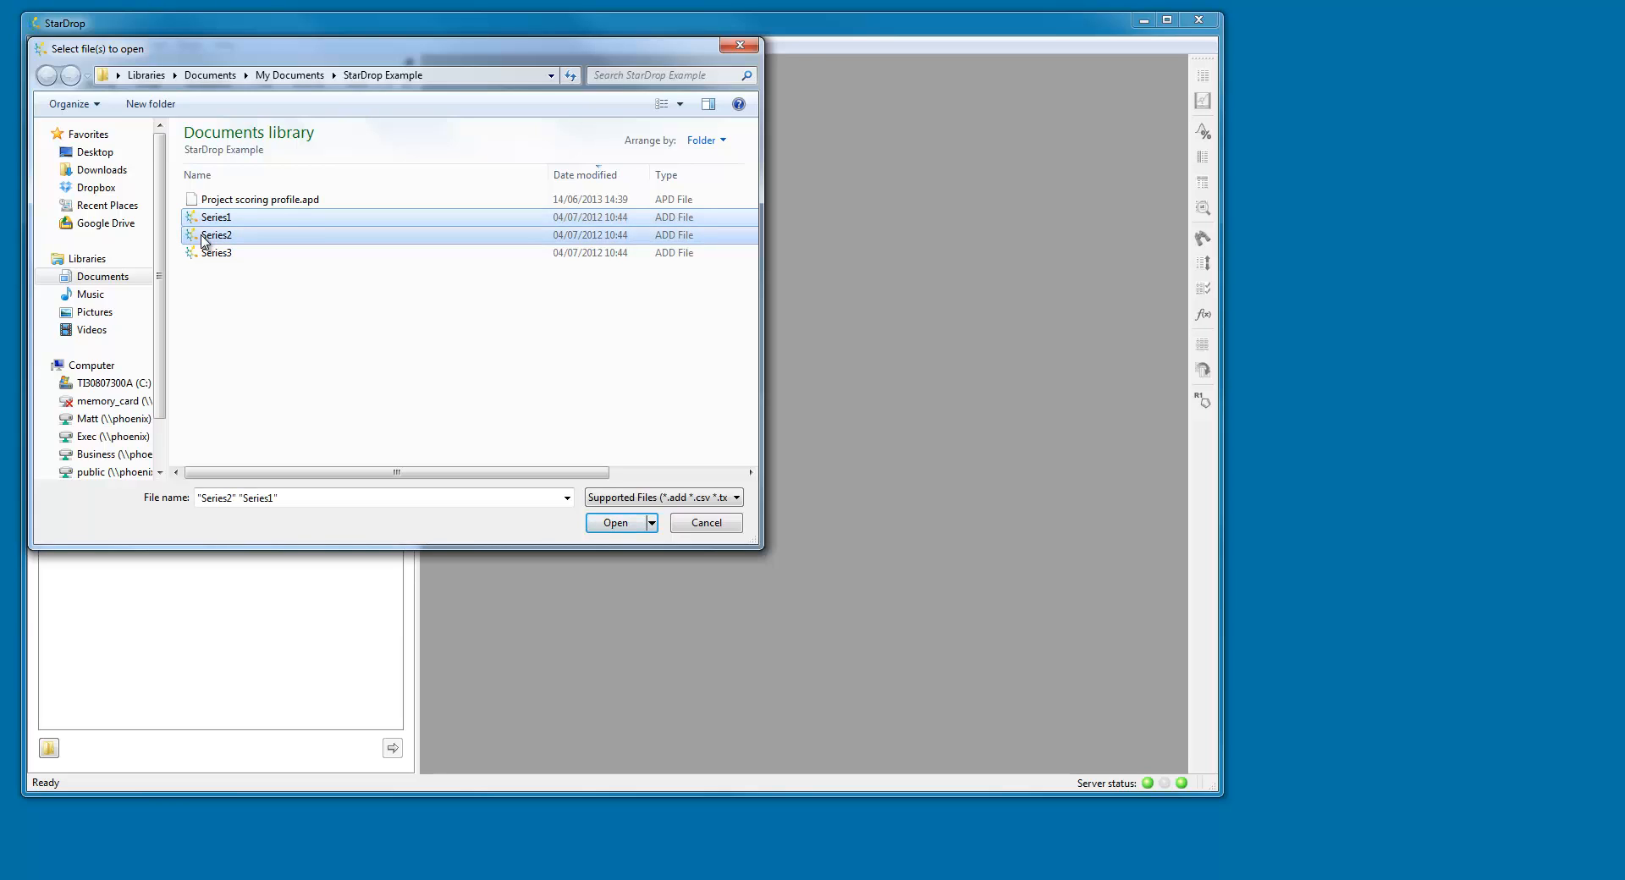
pyautogui.keyDown('ctrl'); pyautogui.click(206, 256); pyautogui.keyUp('ctrl')
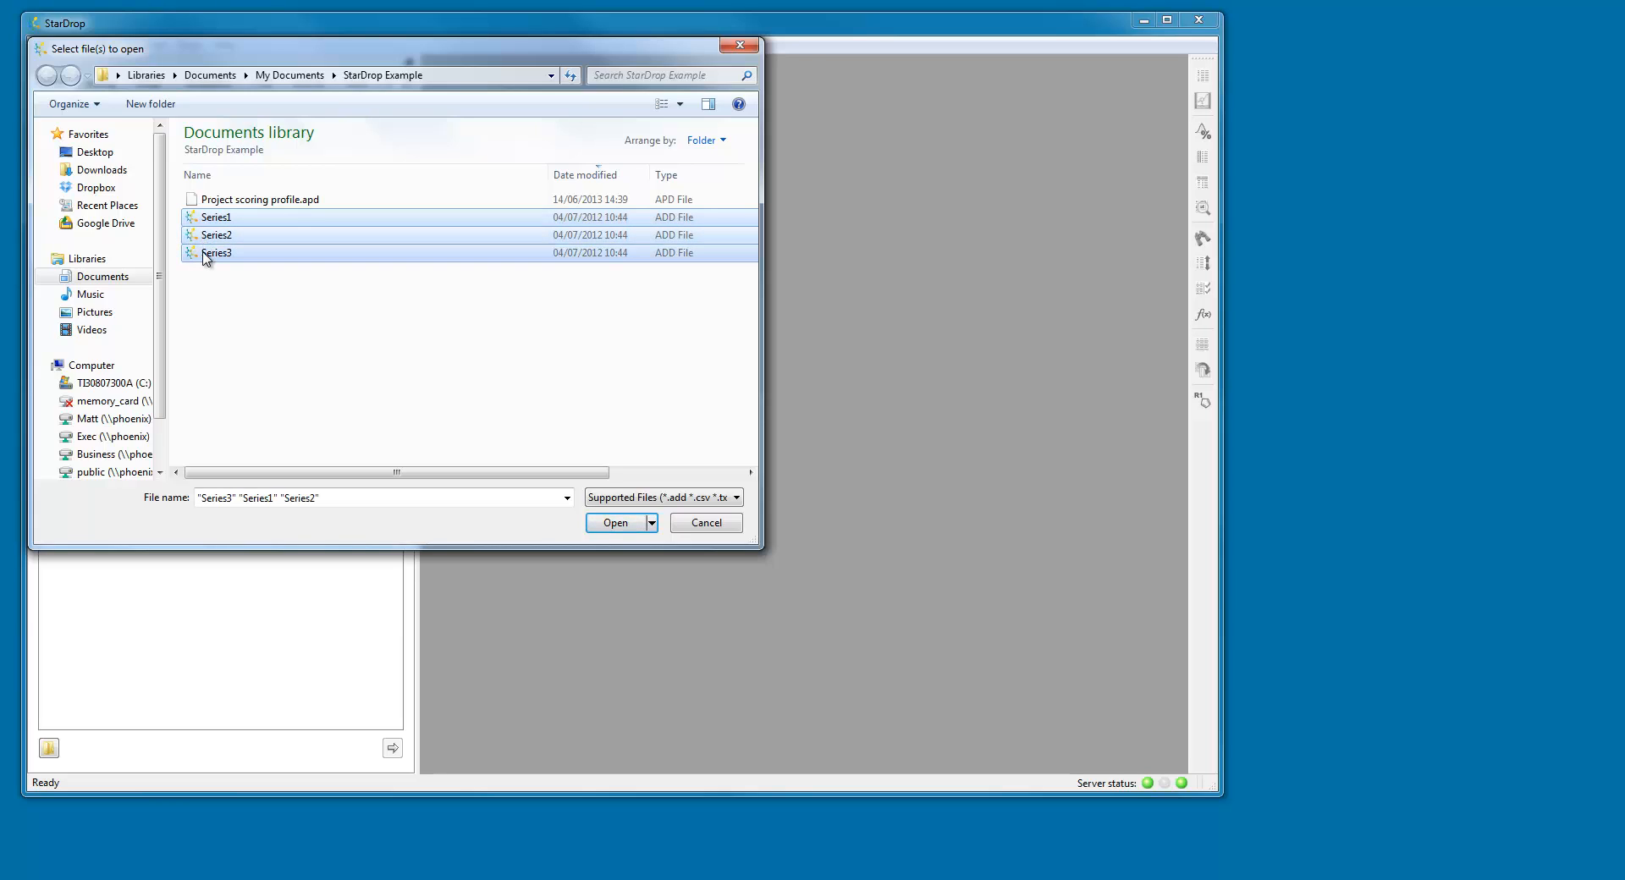
pyautogui.click(615, 525)
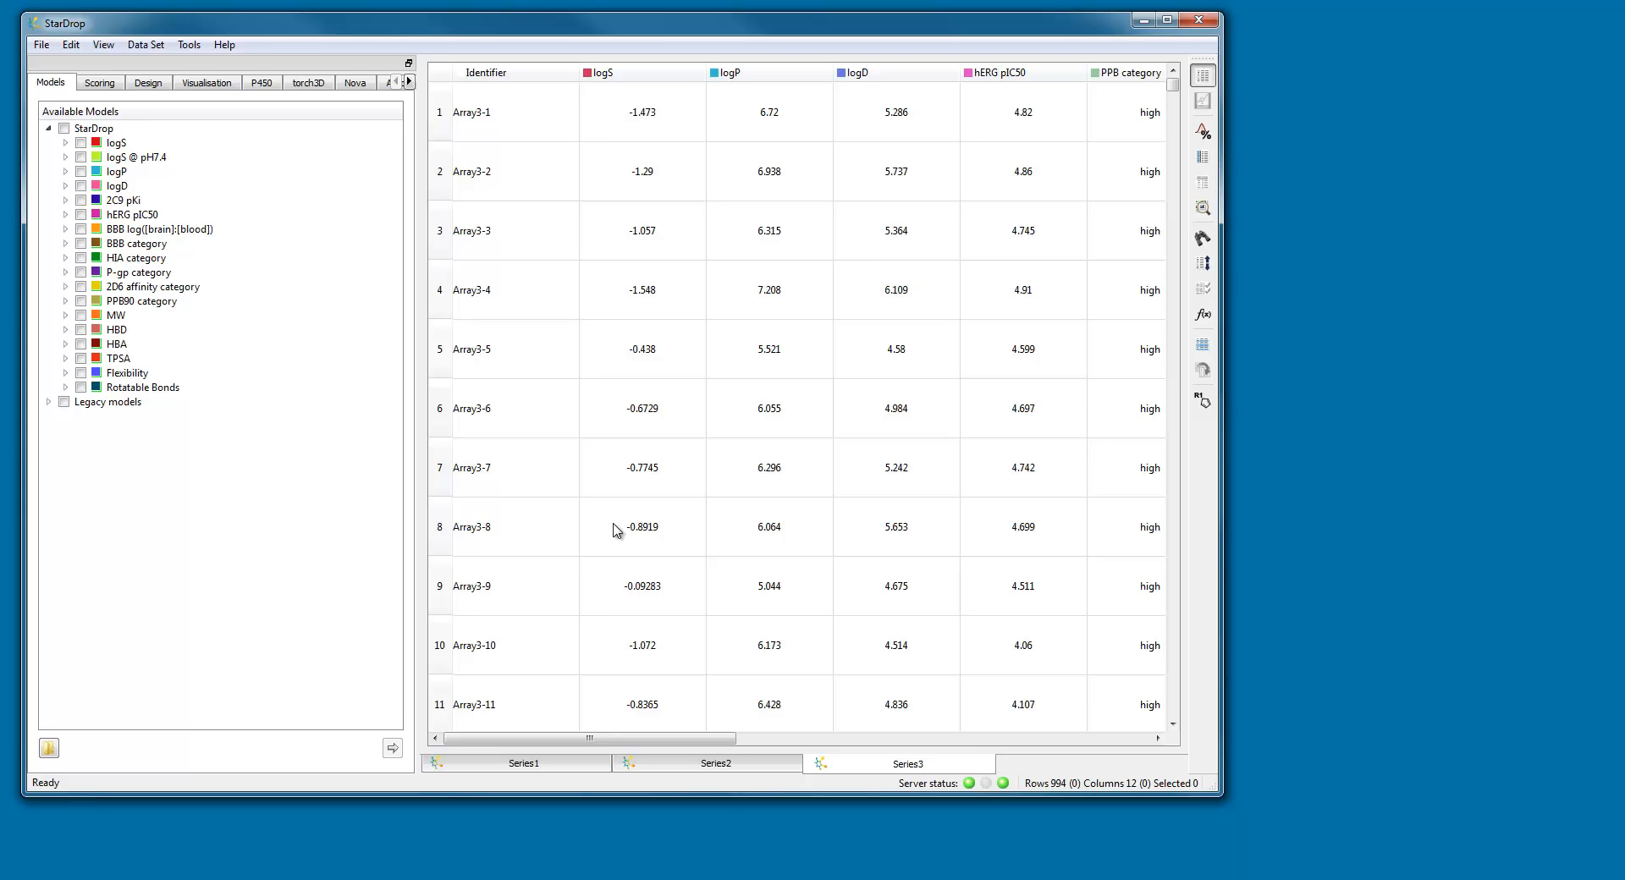
# Load the scoring profile from the file Project scoring profile.apd
pyautogui.click(100, 83)
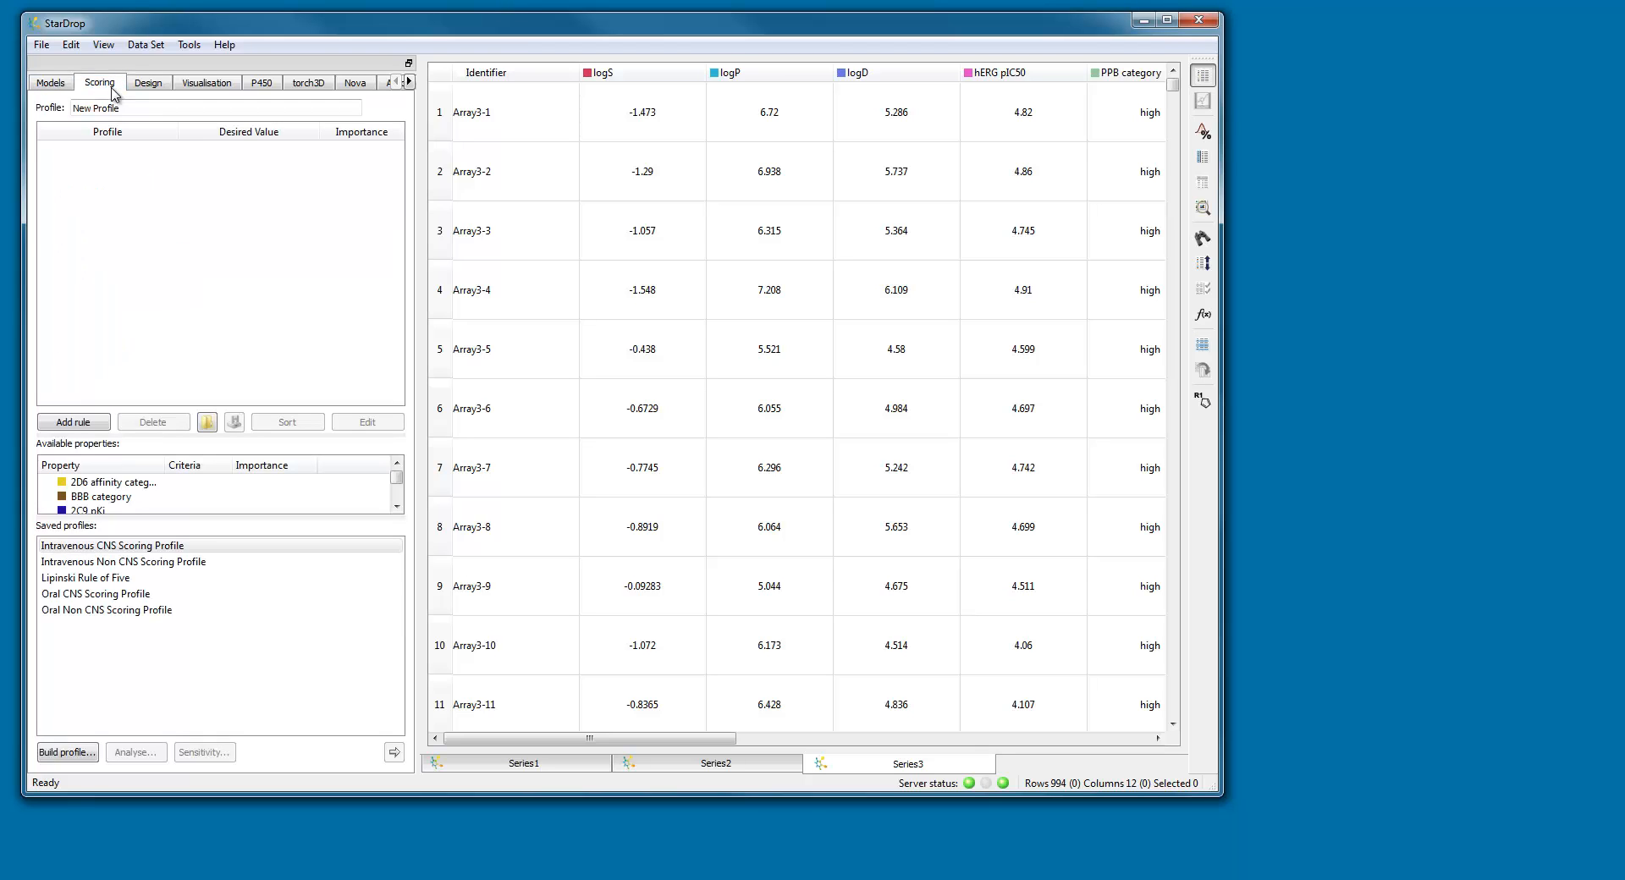
pyautogui.click(208, 423)
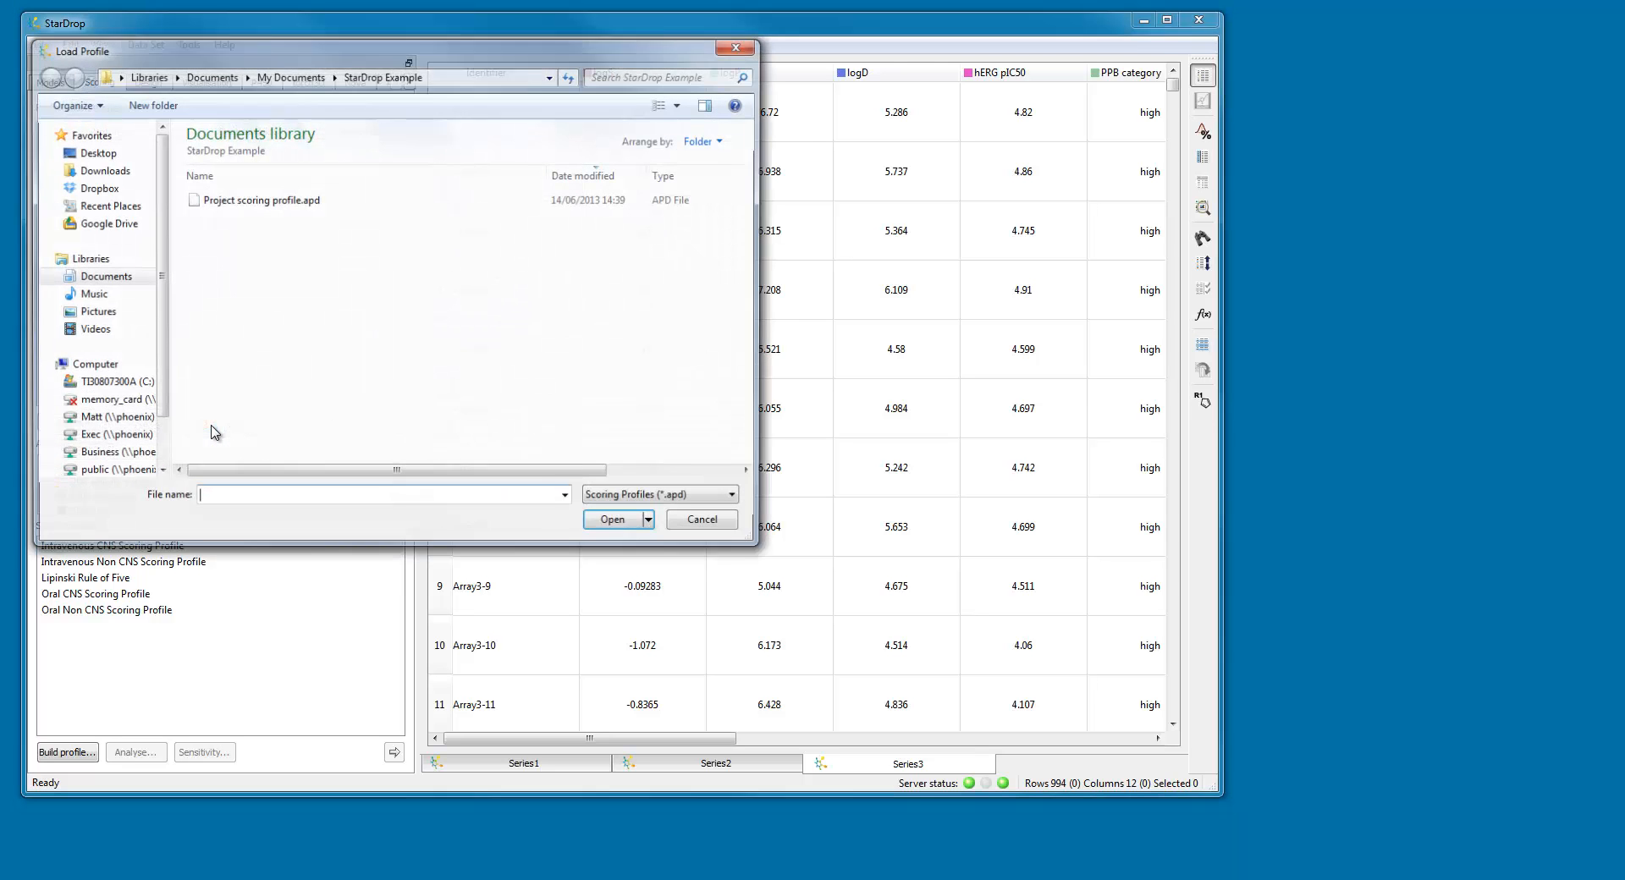
pyautogui.click(243, 203)
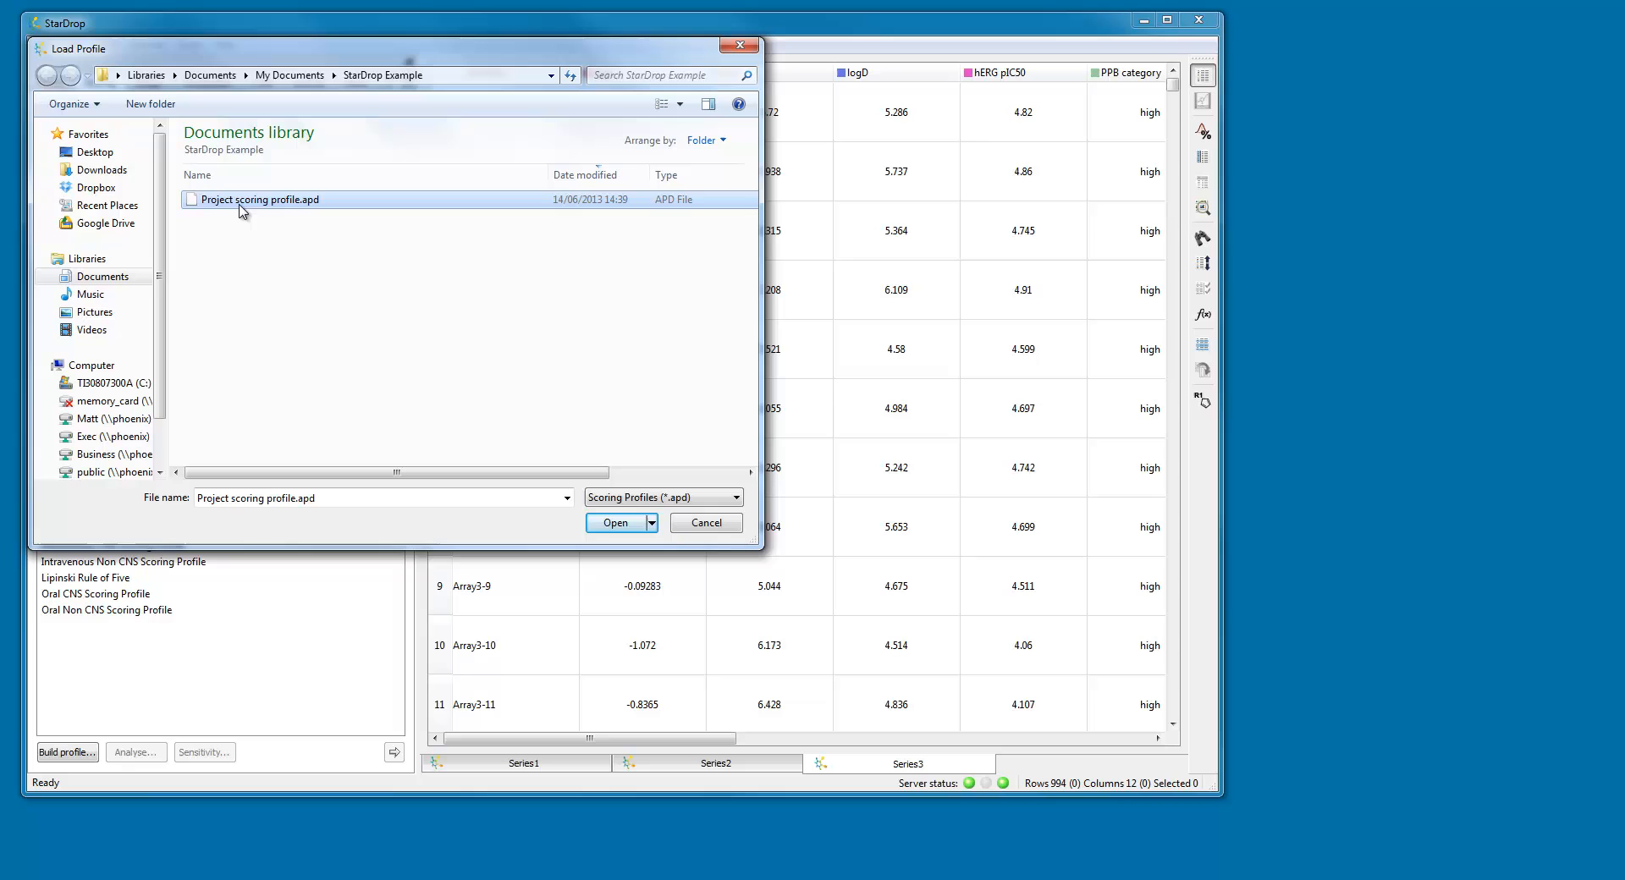
pyautogui.click(612, 523)
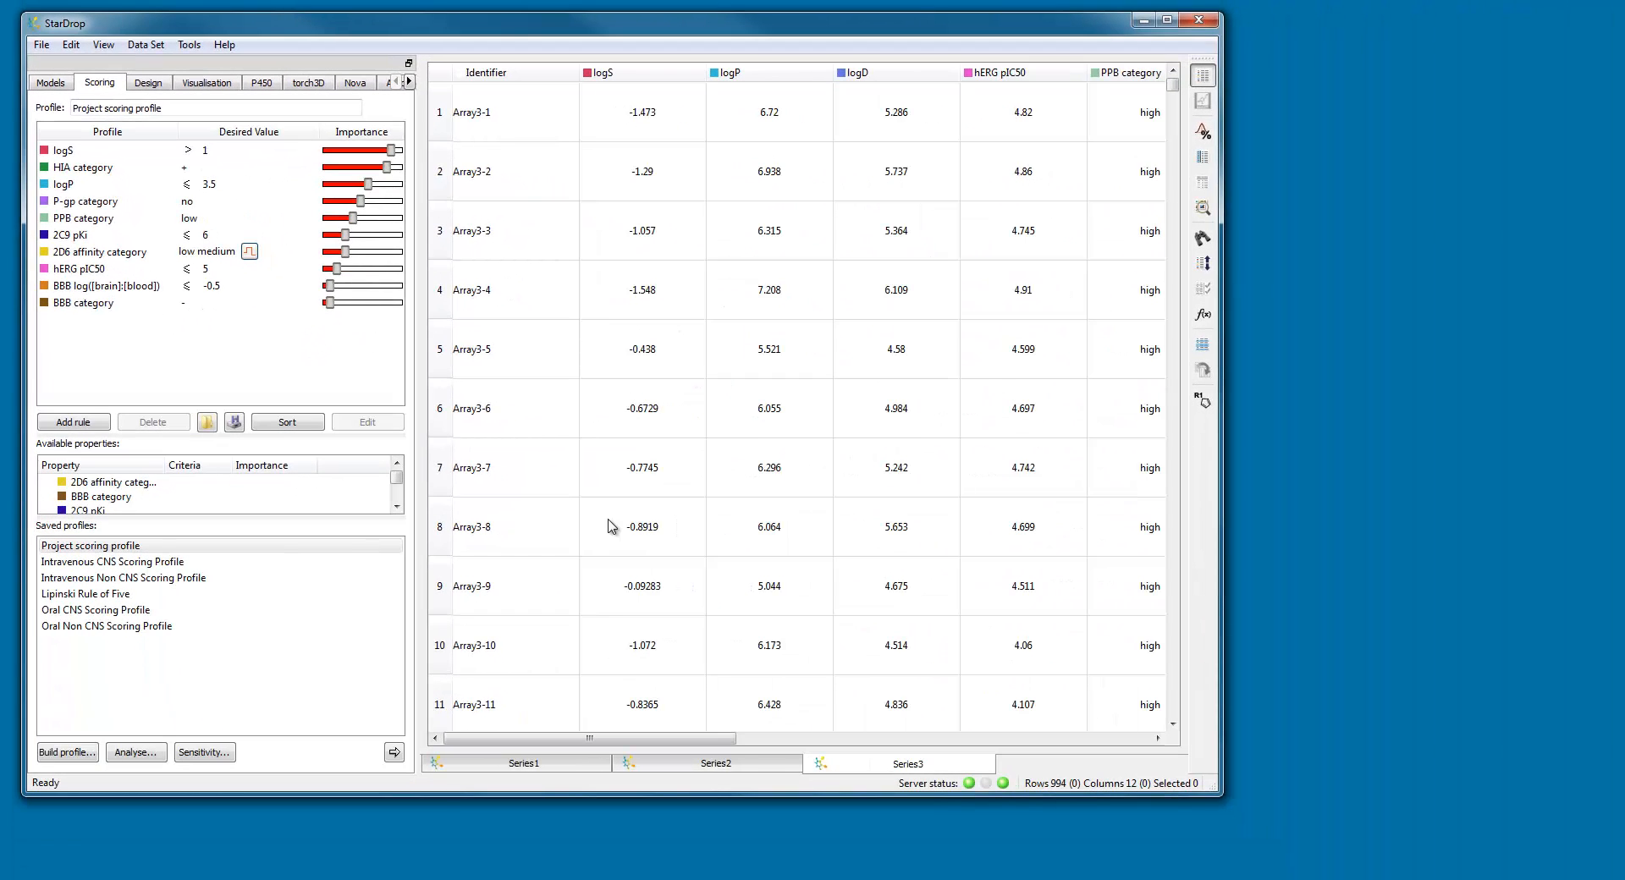
# Score the Series1, Series2 and Series3 data sets in turn with the Project scoring profile
pyautogui.click(102, 44)
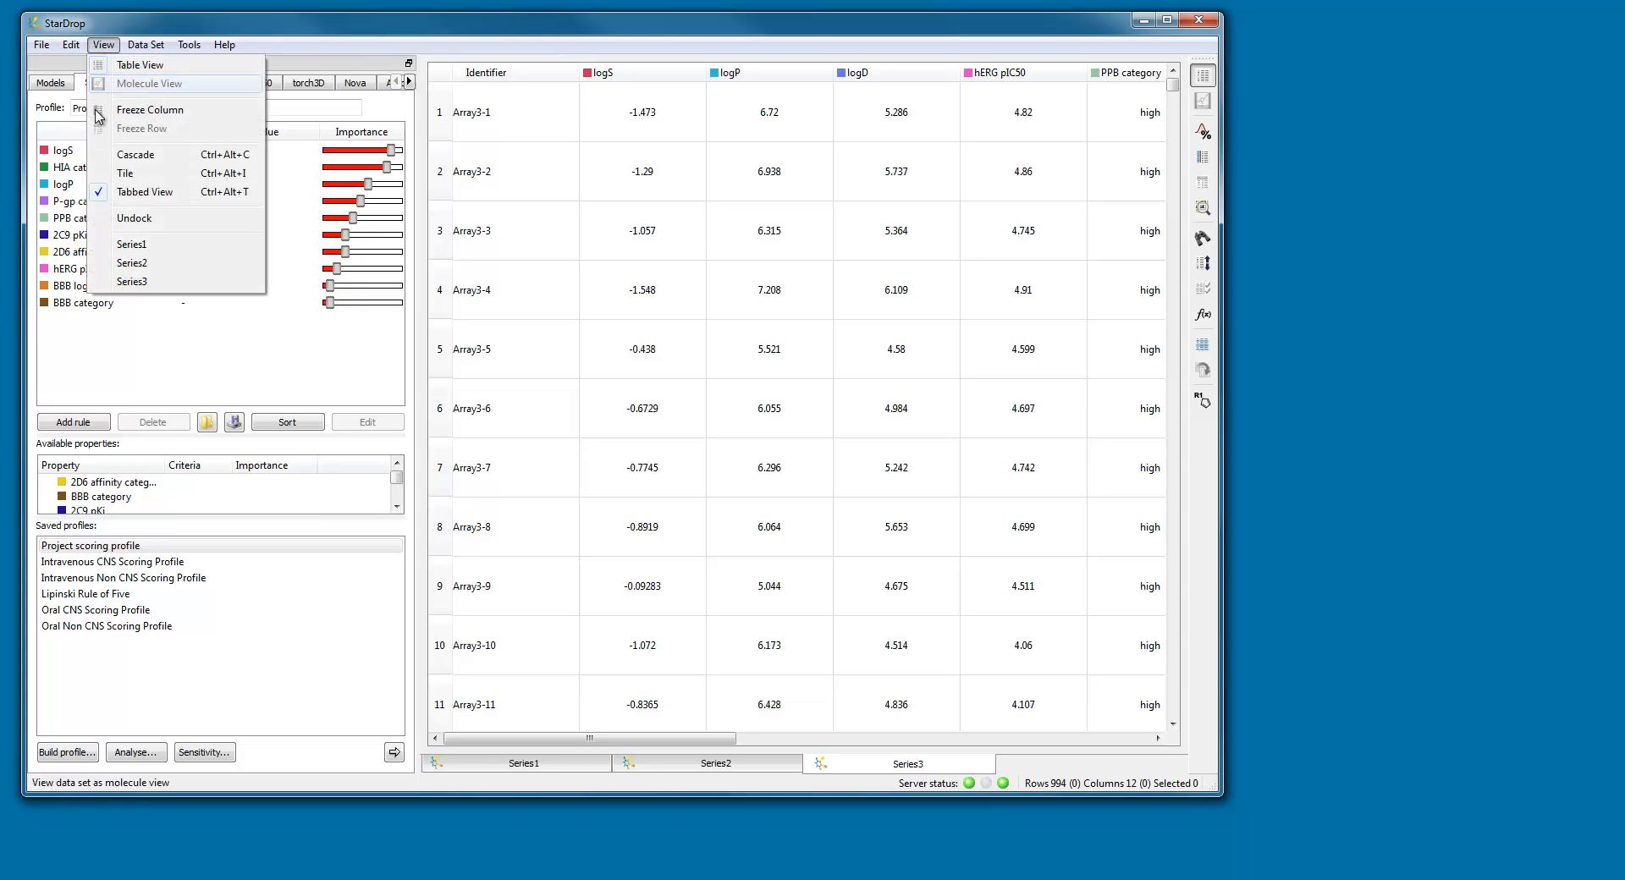
pyautogui.click(131, 245)
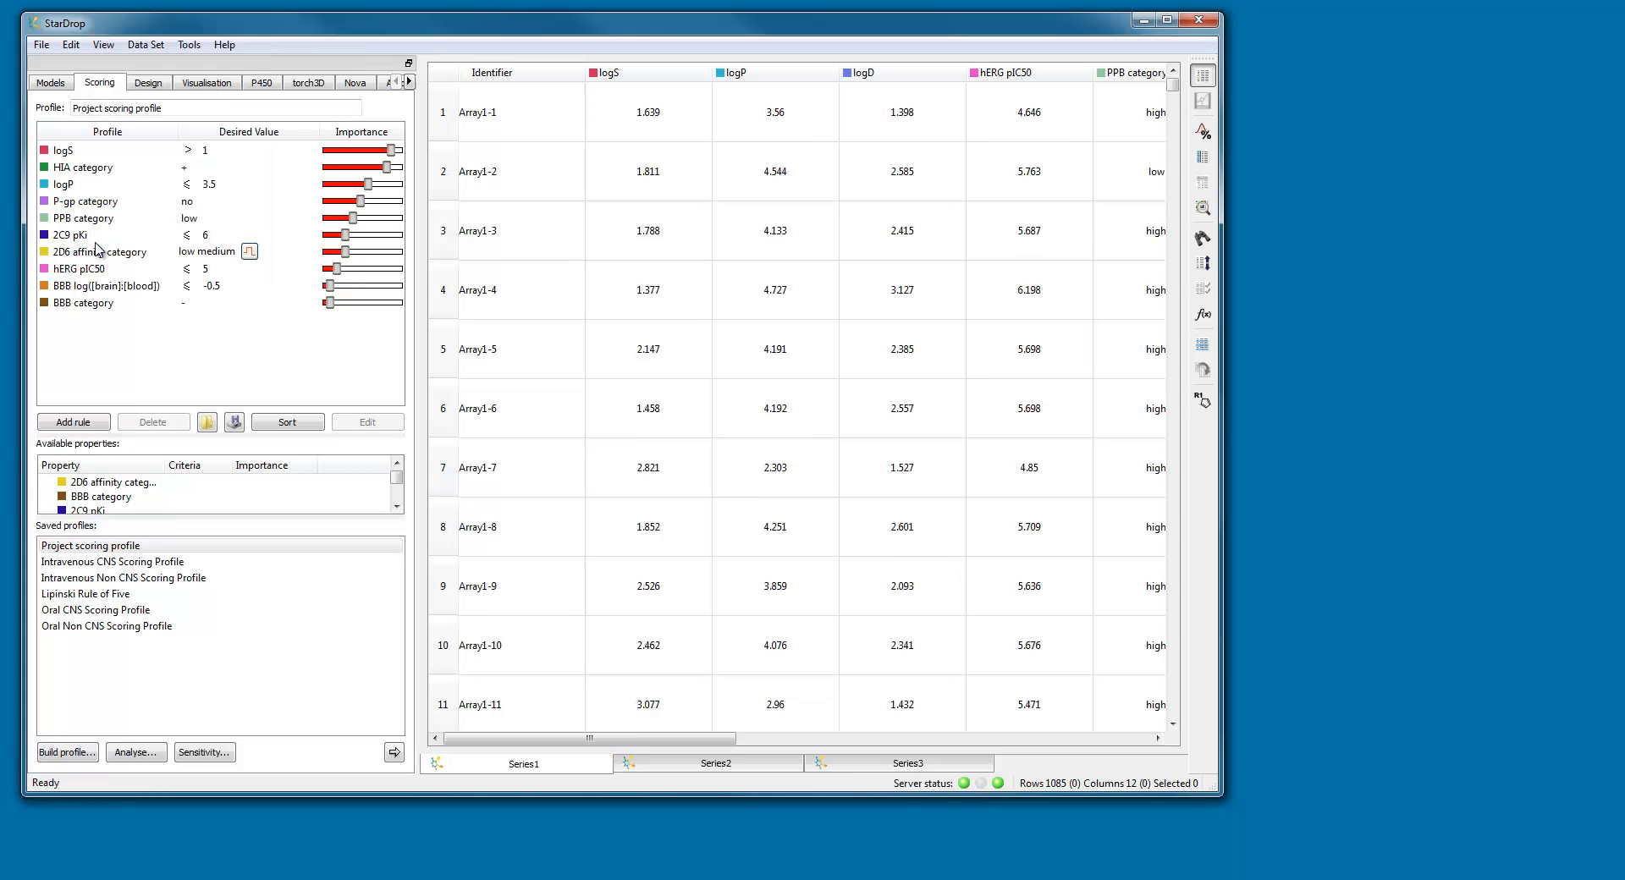
pyautogui.click(394, 753)
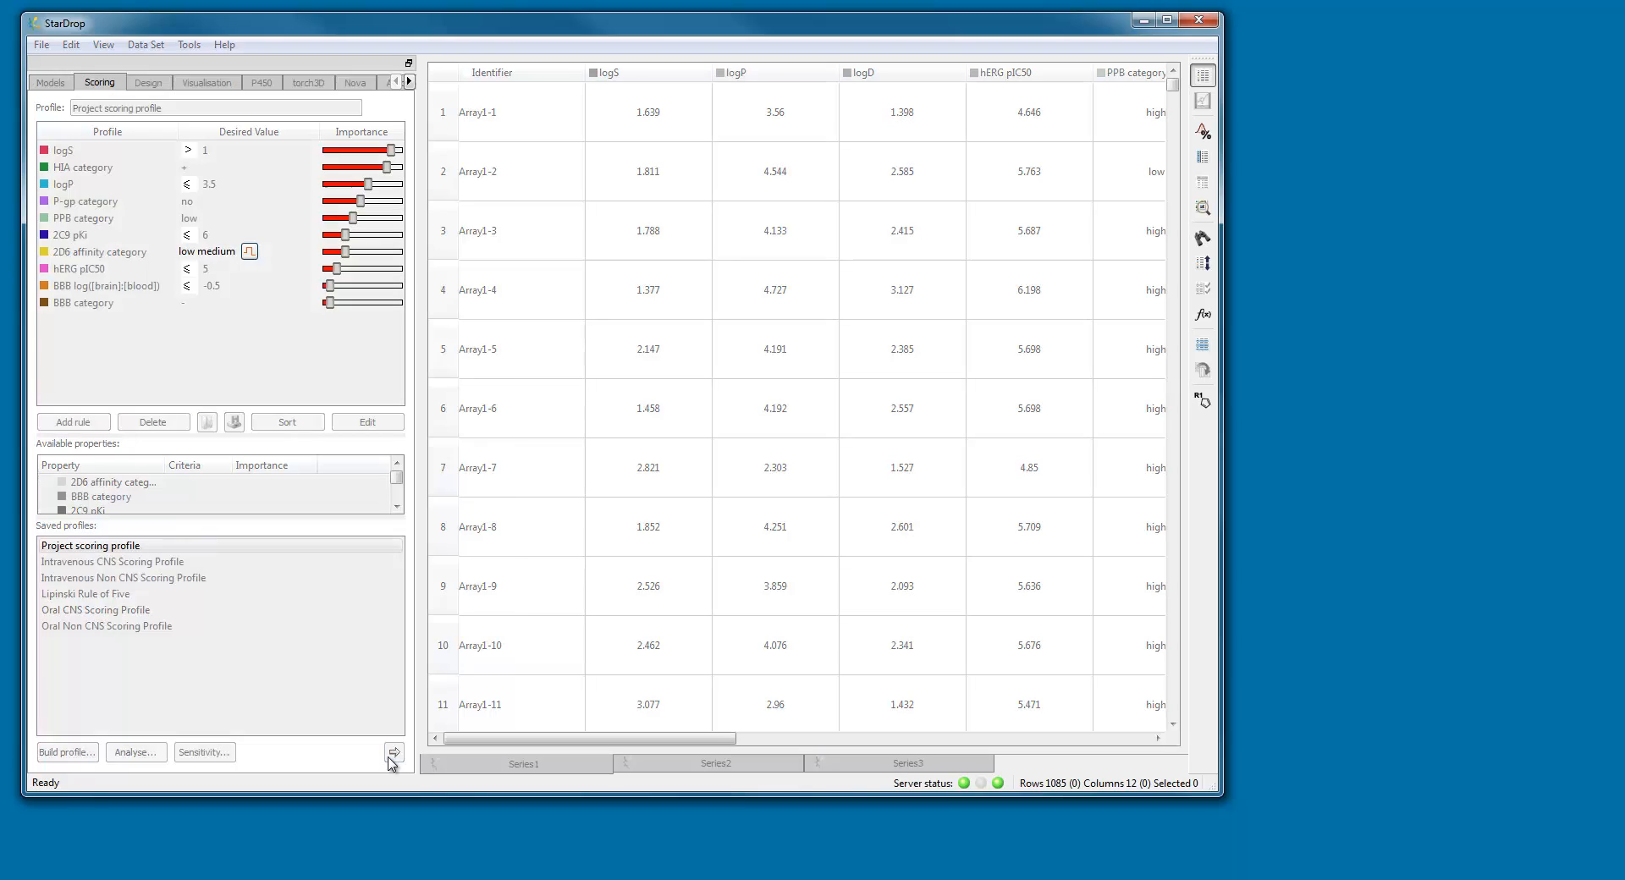
pyautogui.click(109, 45)
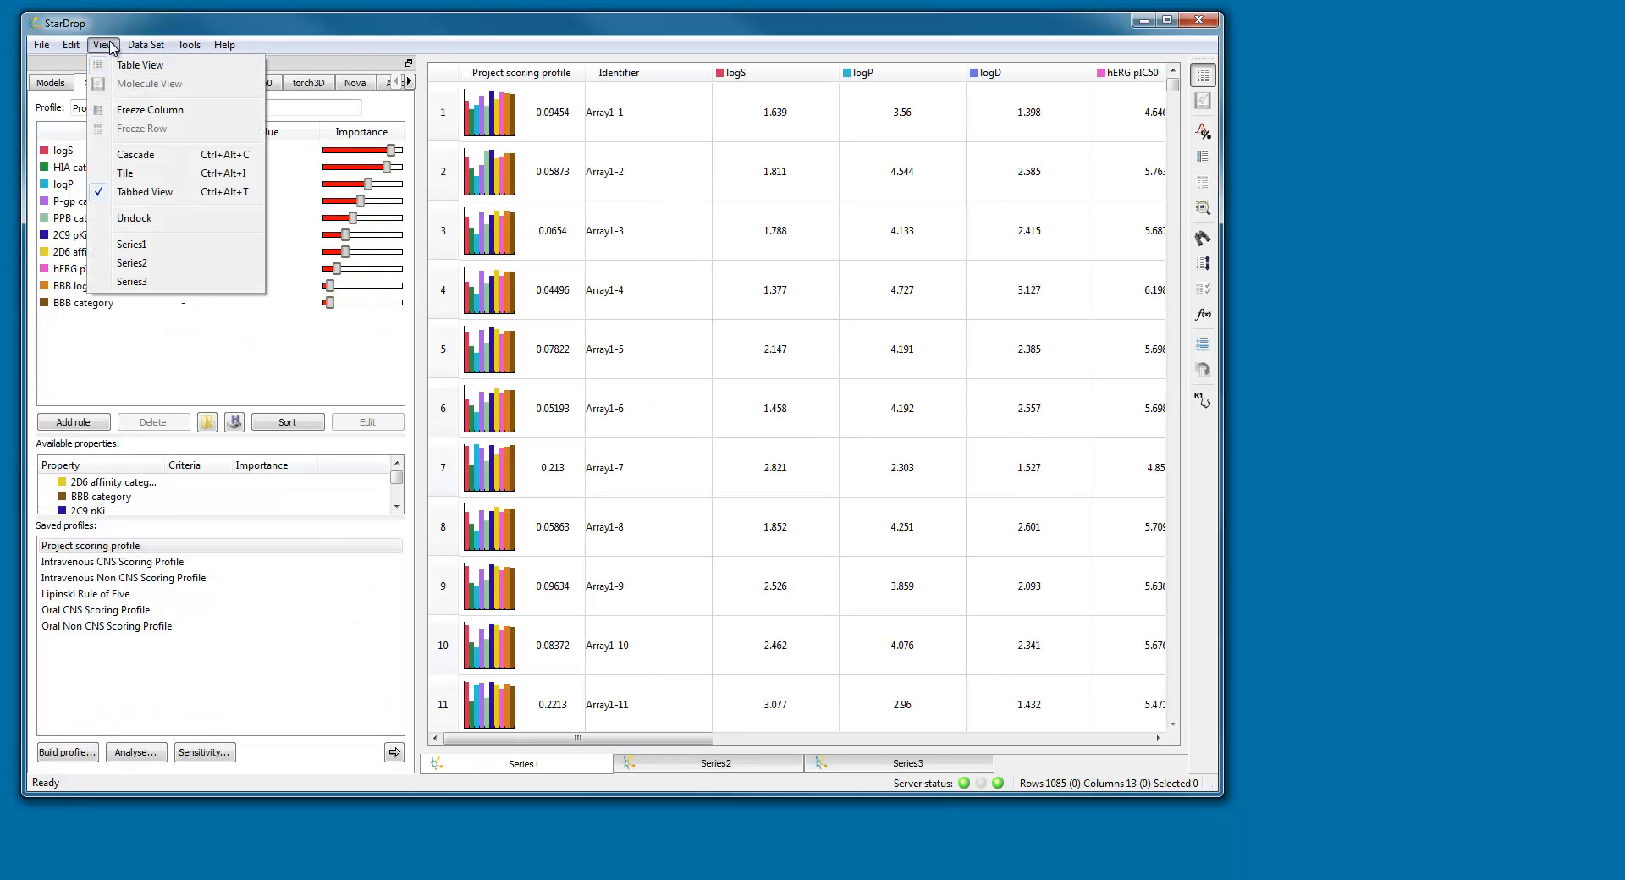
pyautogui.click(131, 262)
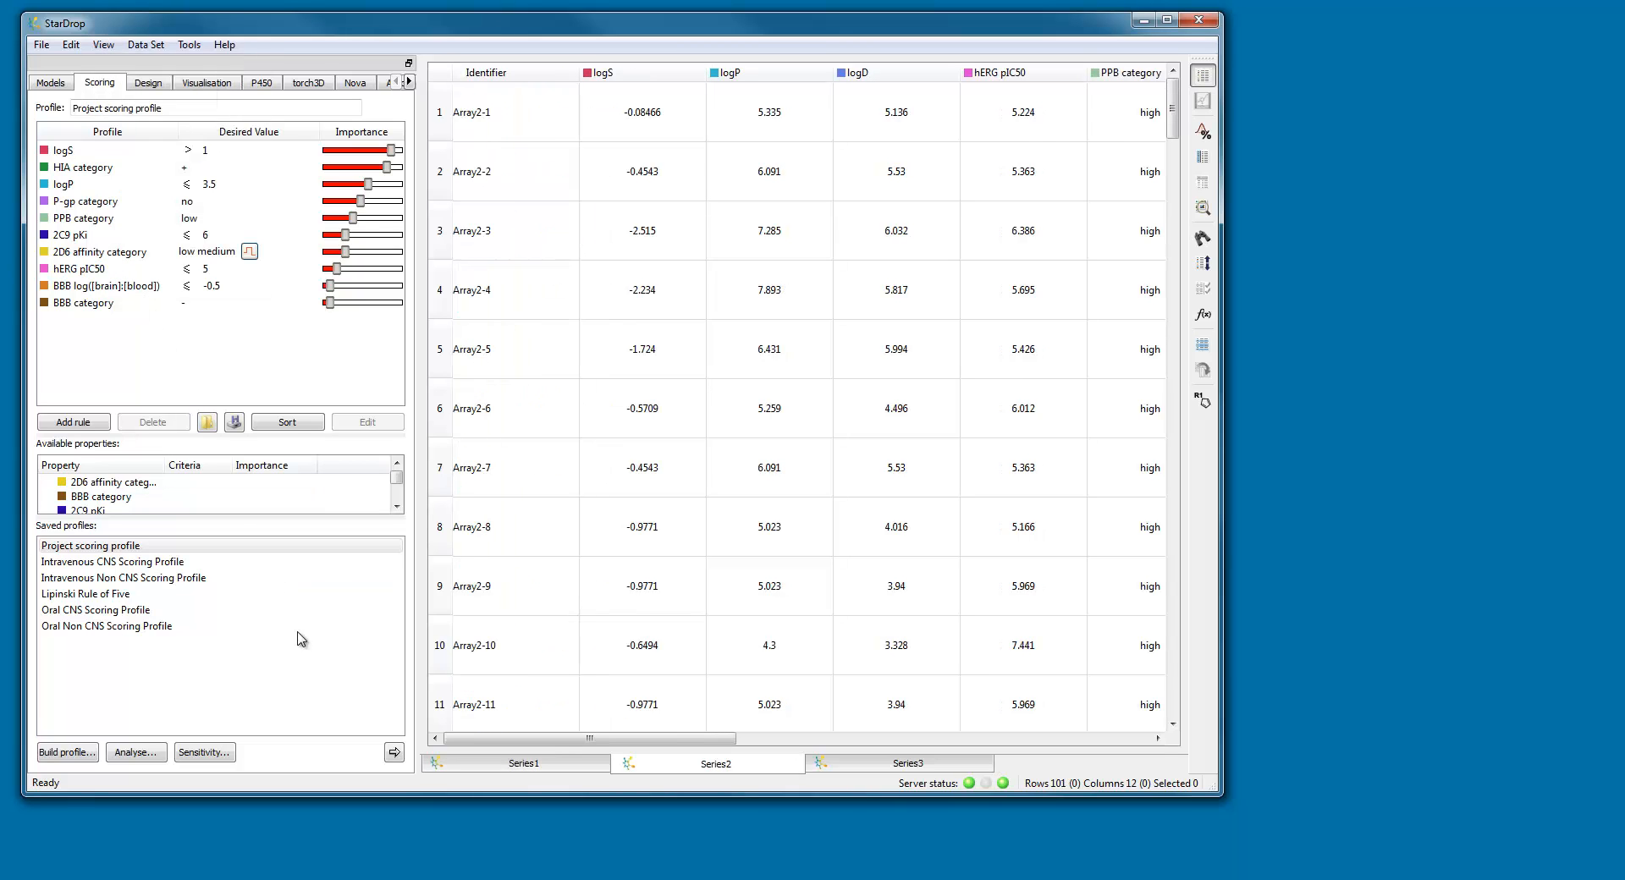
pyautogui.click(392, 752)
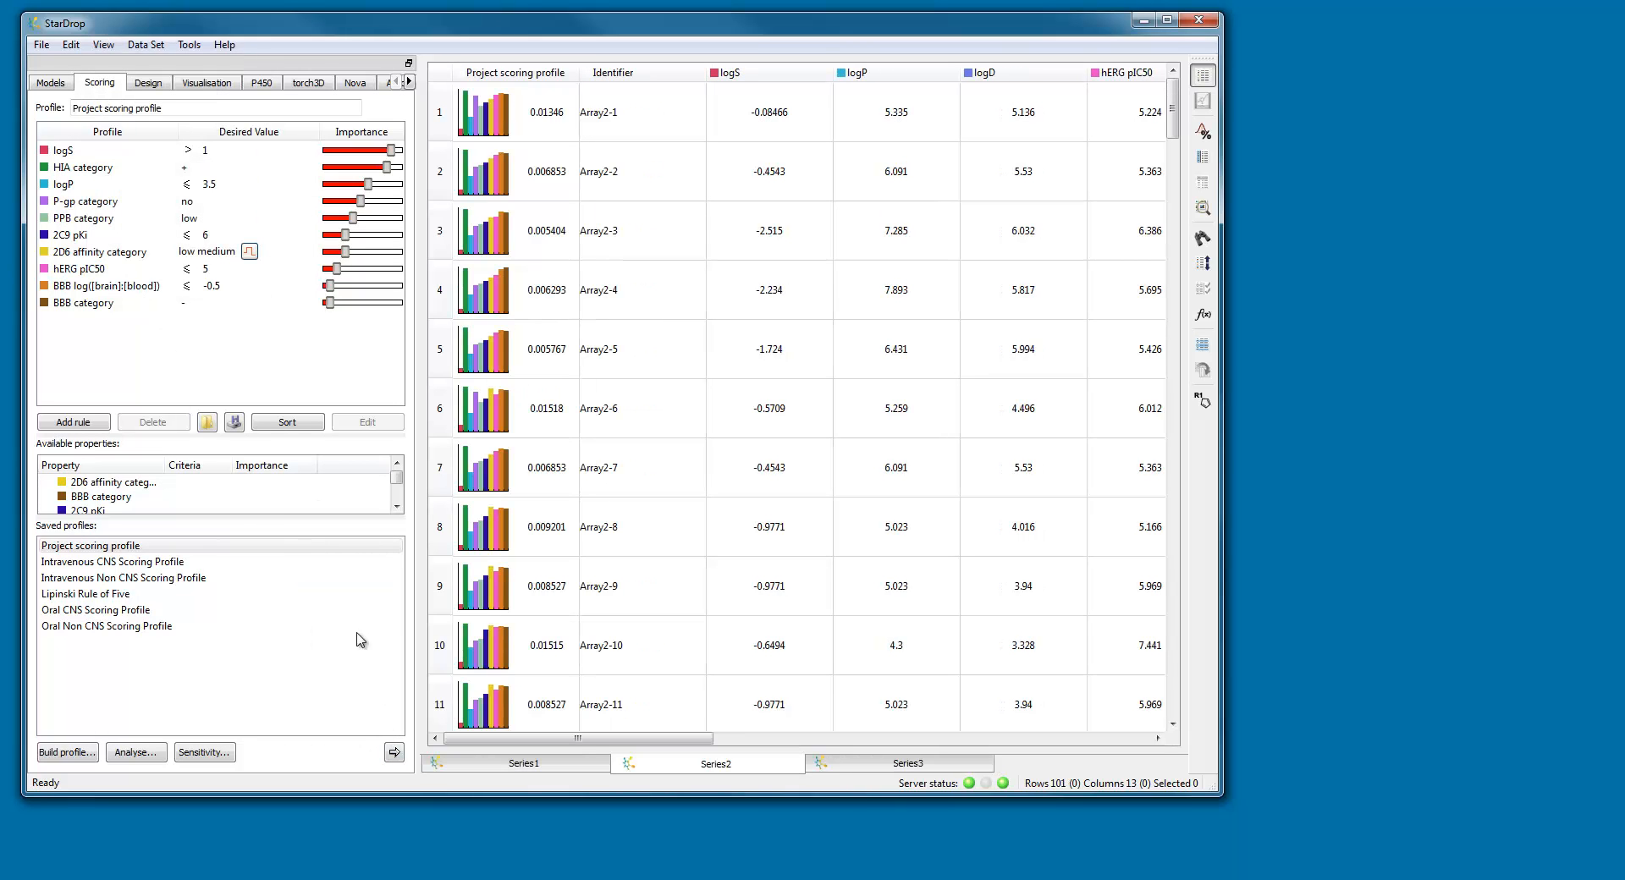
pyautogui.click(103, 45)
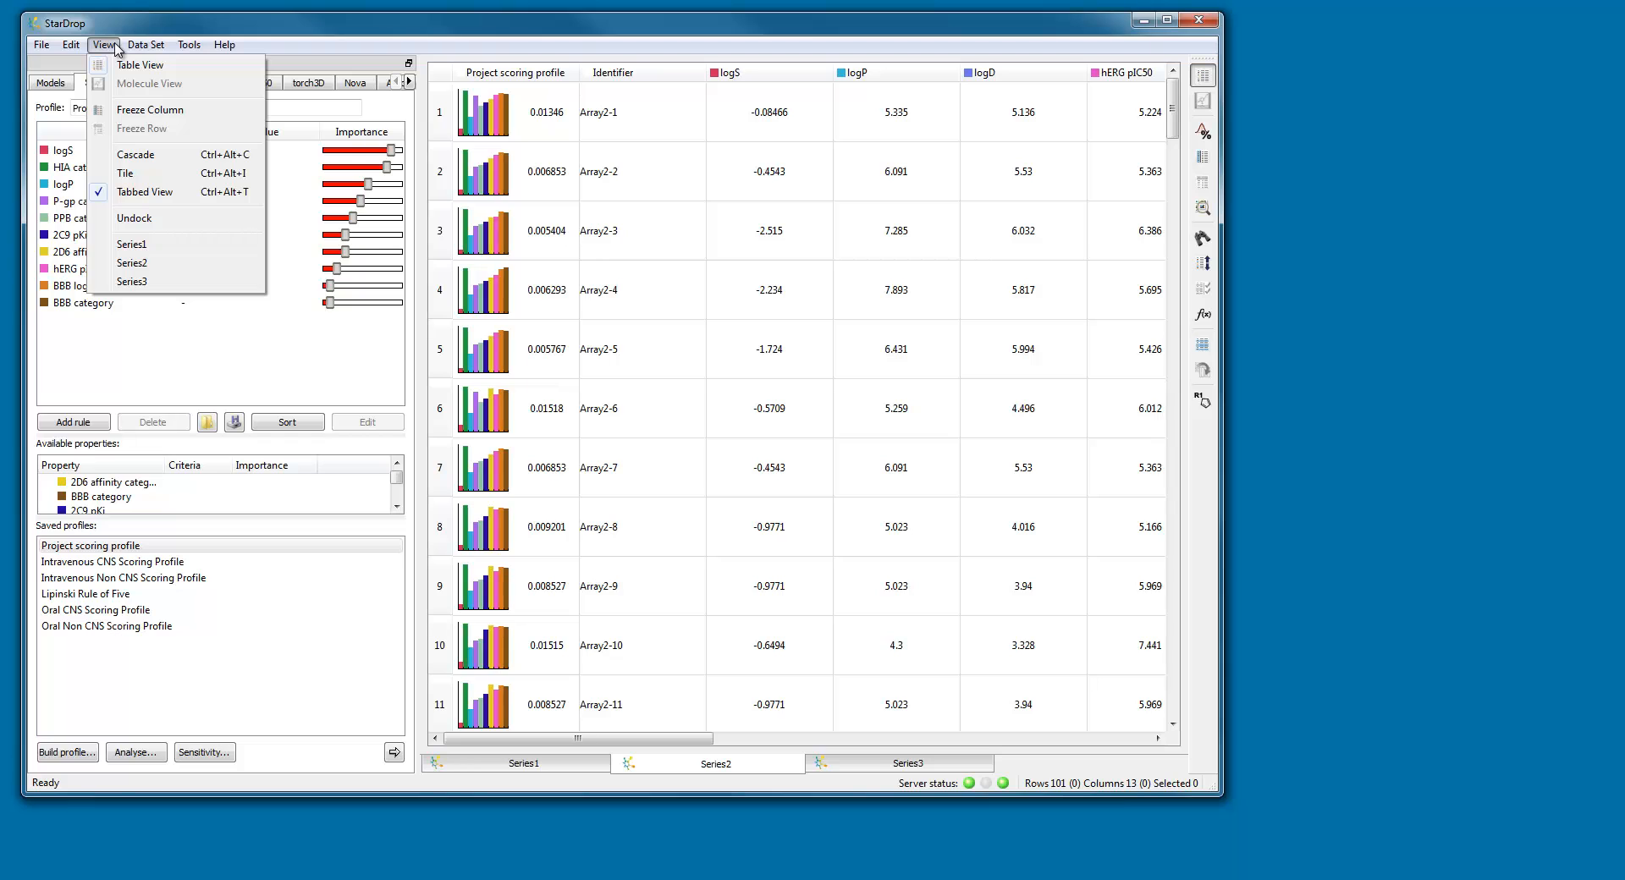
pyautogui.click(131, 281)
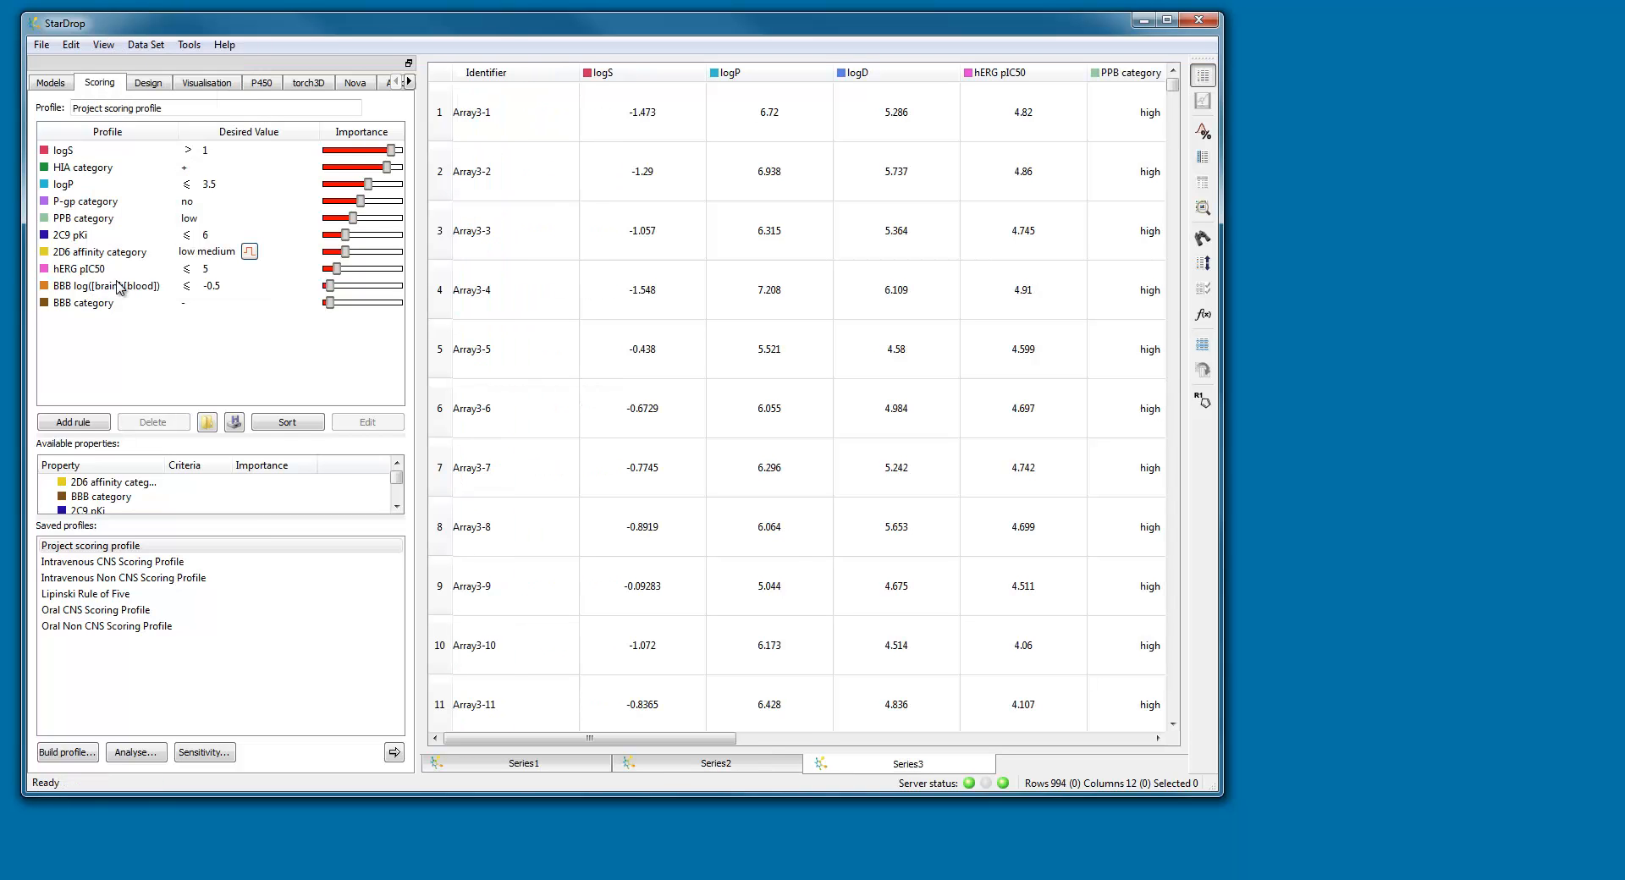
pyautogui.click(393, 752)
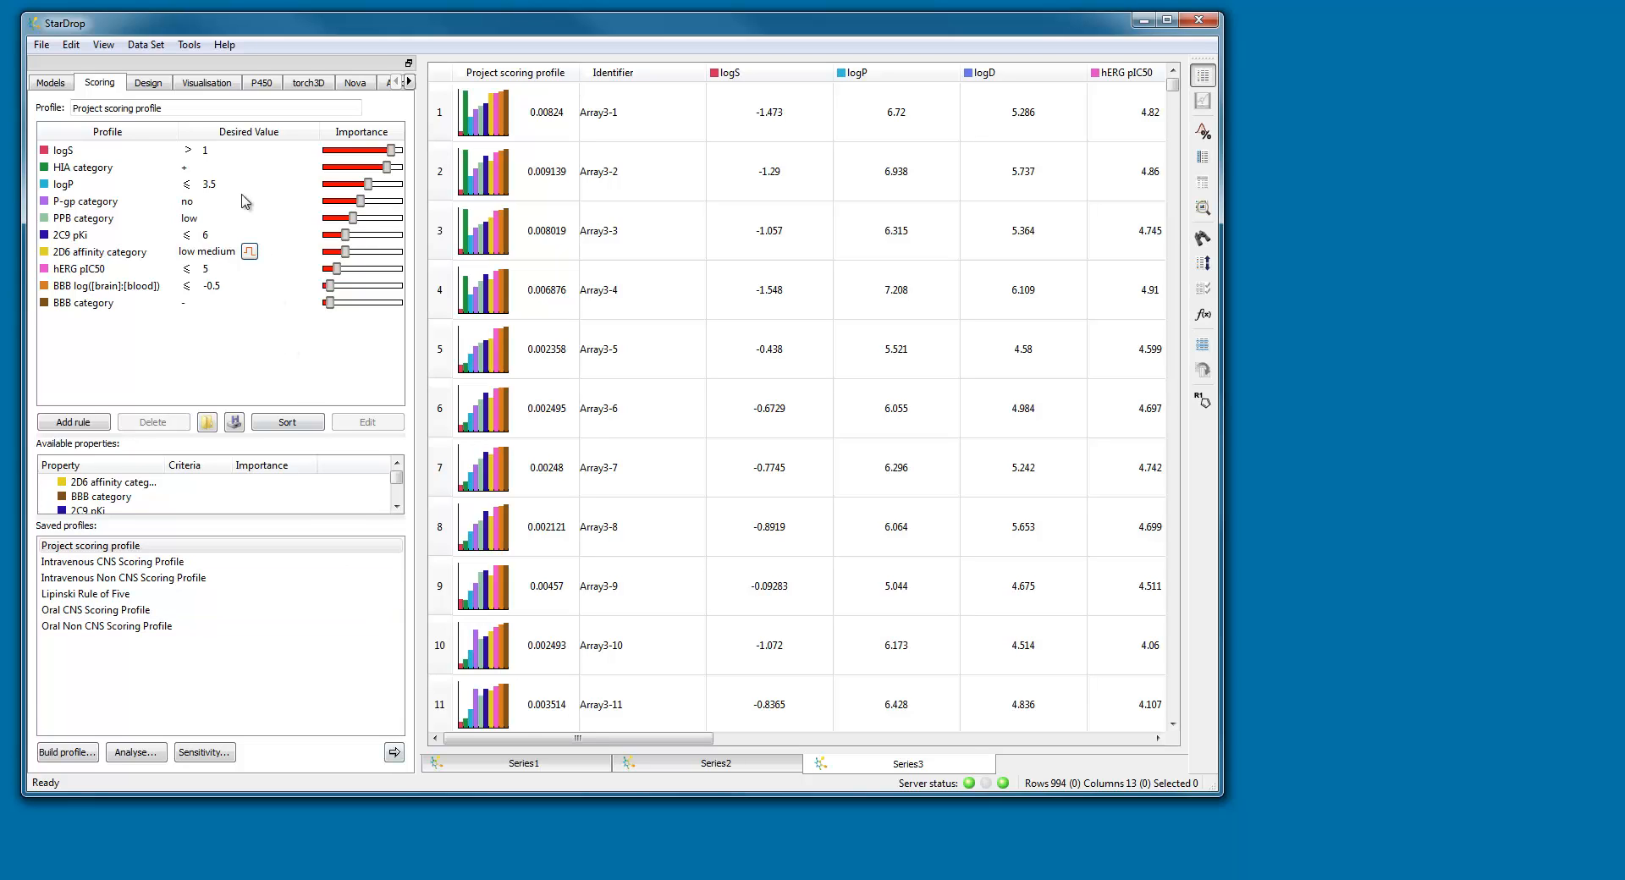
# Plot the Project scoring profile column of Series1 as a bar chart of the percentage past threshold for each property
pyautogui.click(188, 85)
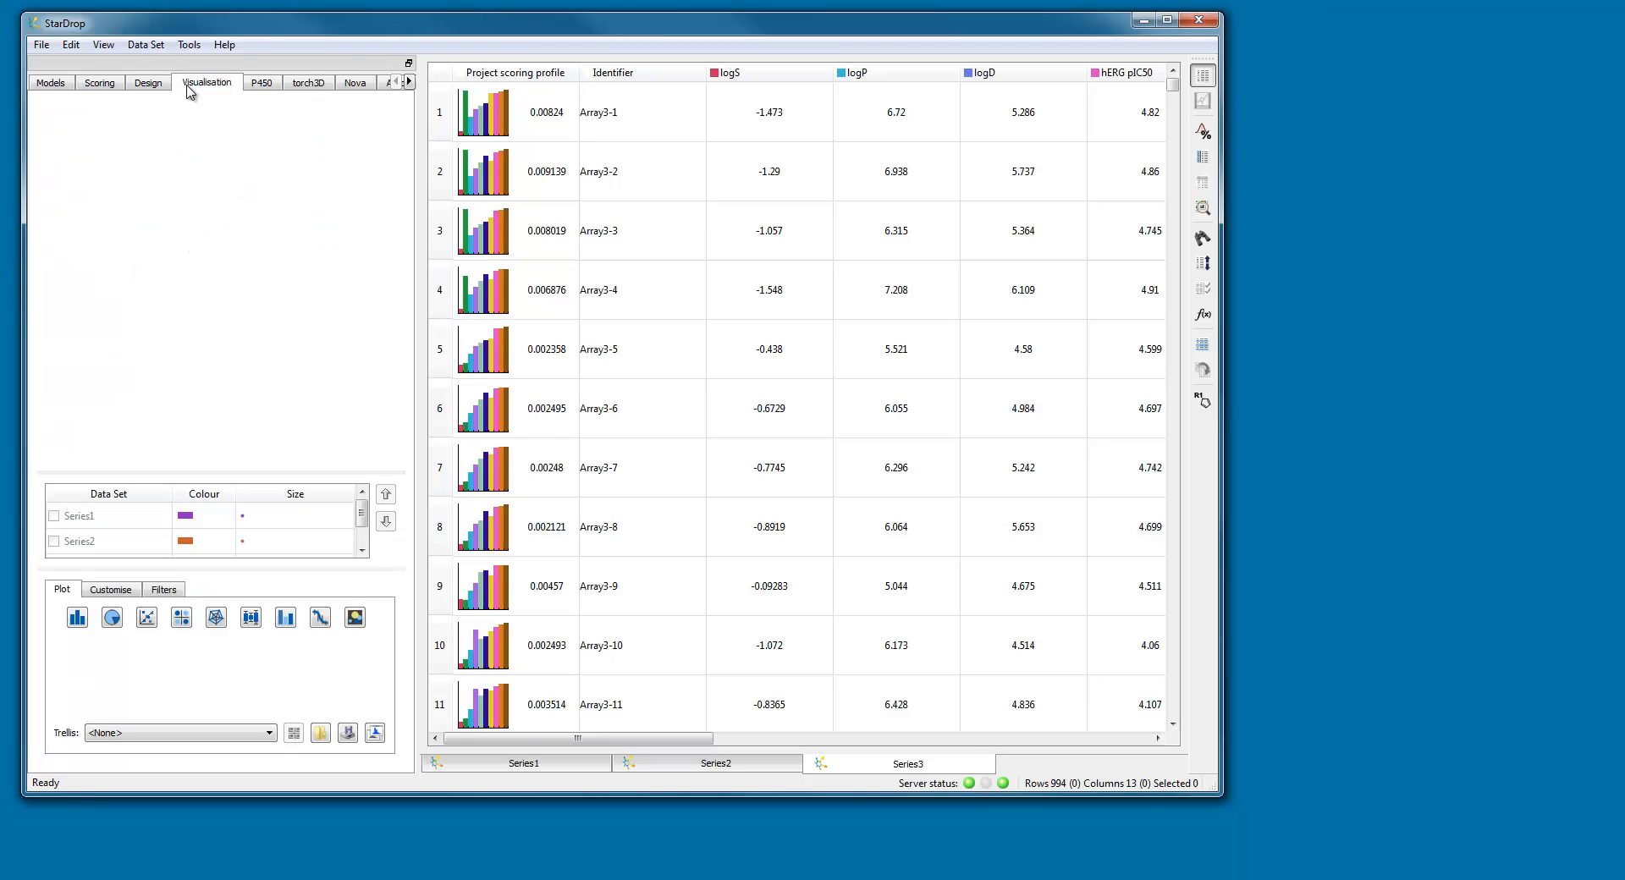
pyautogui.click(106, 46)
pyautogui.click(109, 245)
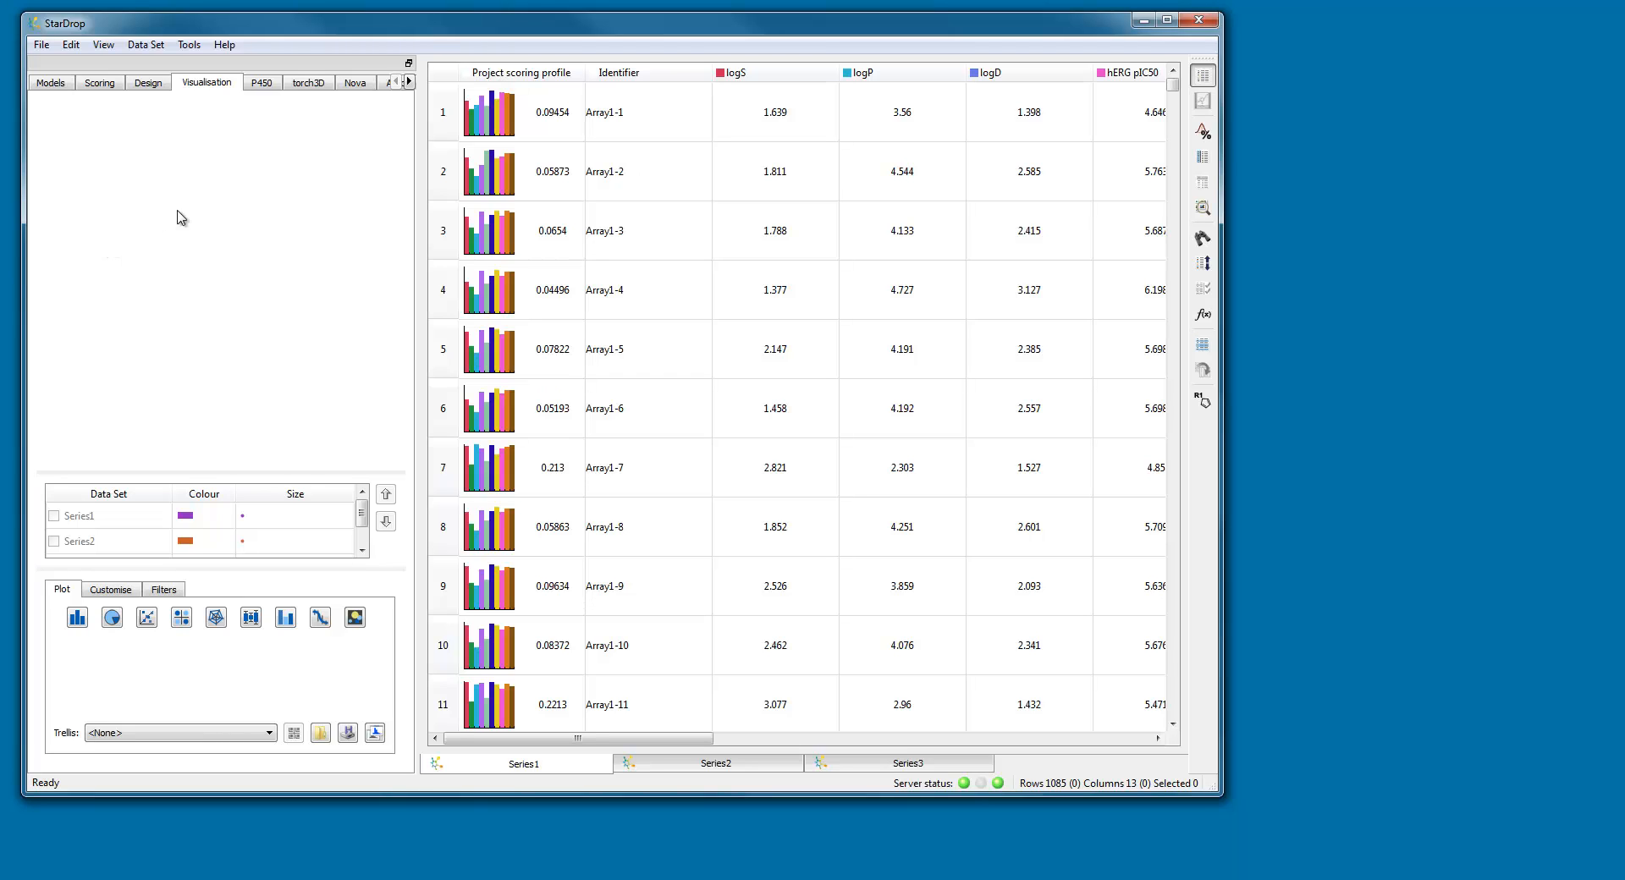
pyautogui.click(511, 73)
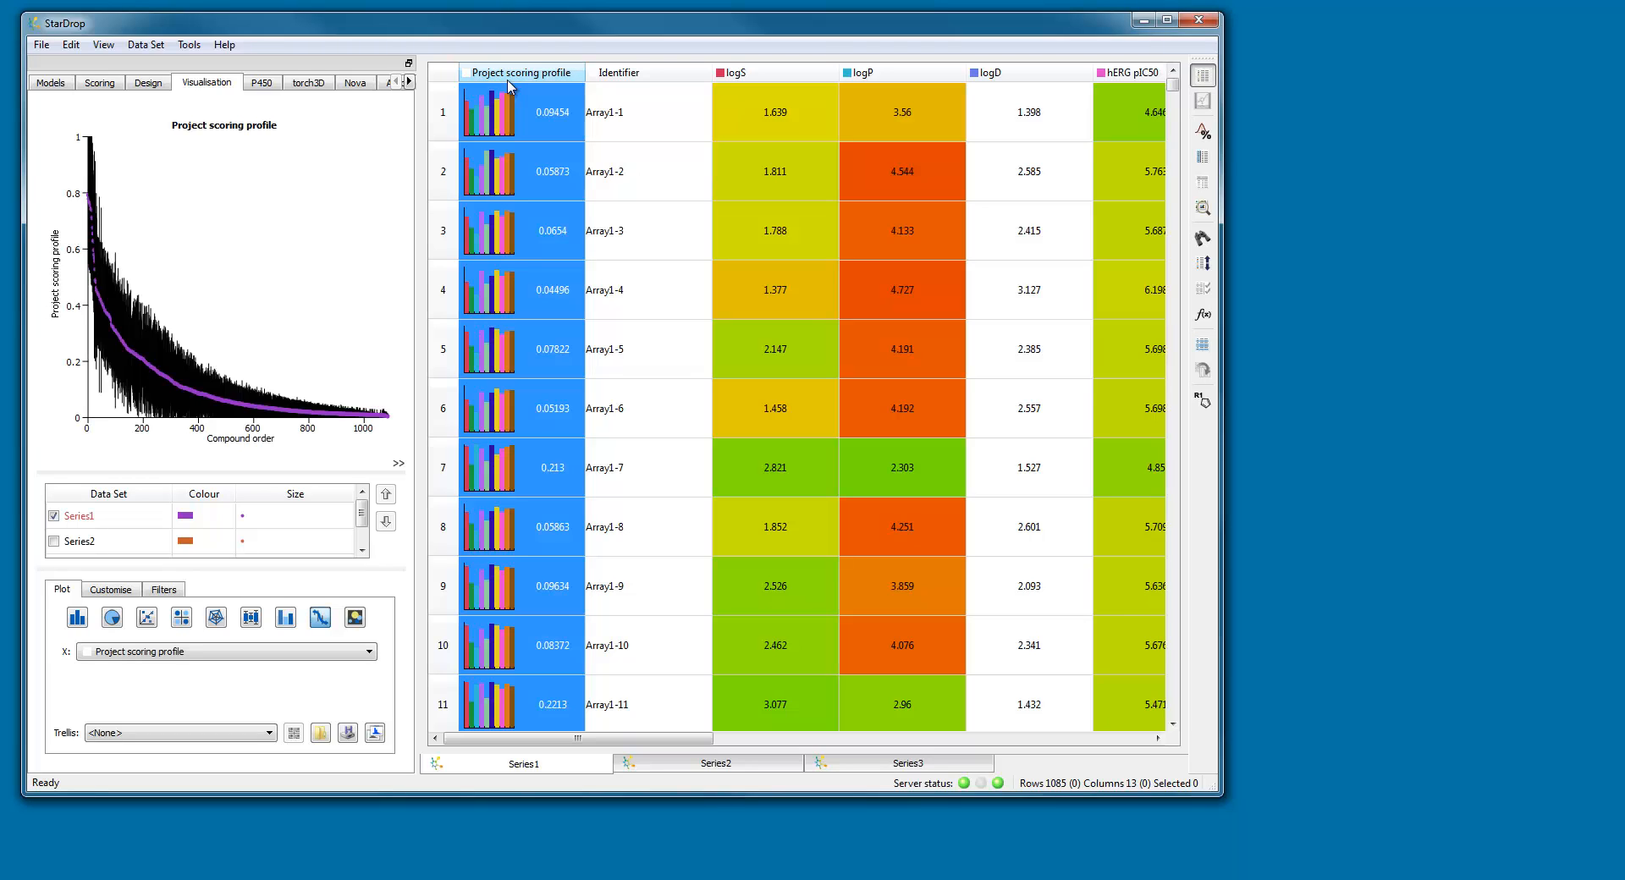
pyautogui.click(287, 618)
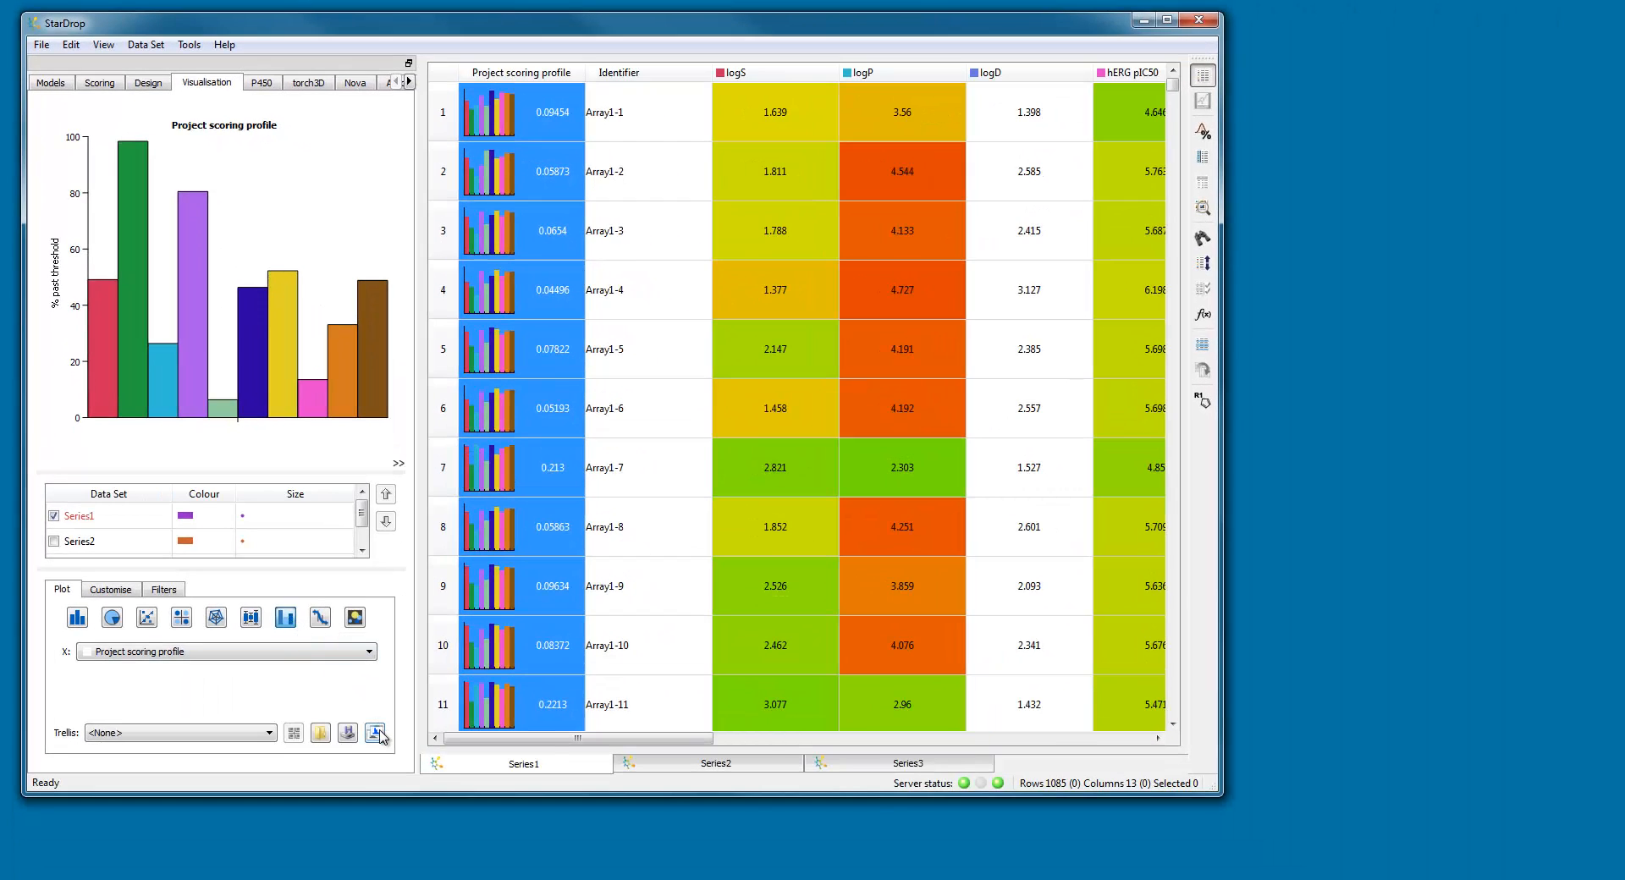
# Detach the Series1 chart into its own window, place it over the data table and make it taller
pyautogui.click(375, 734)
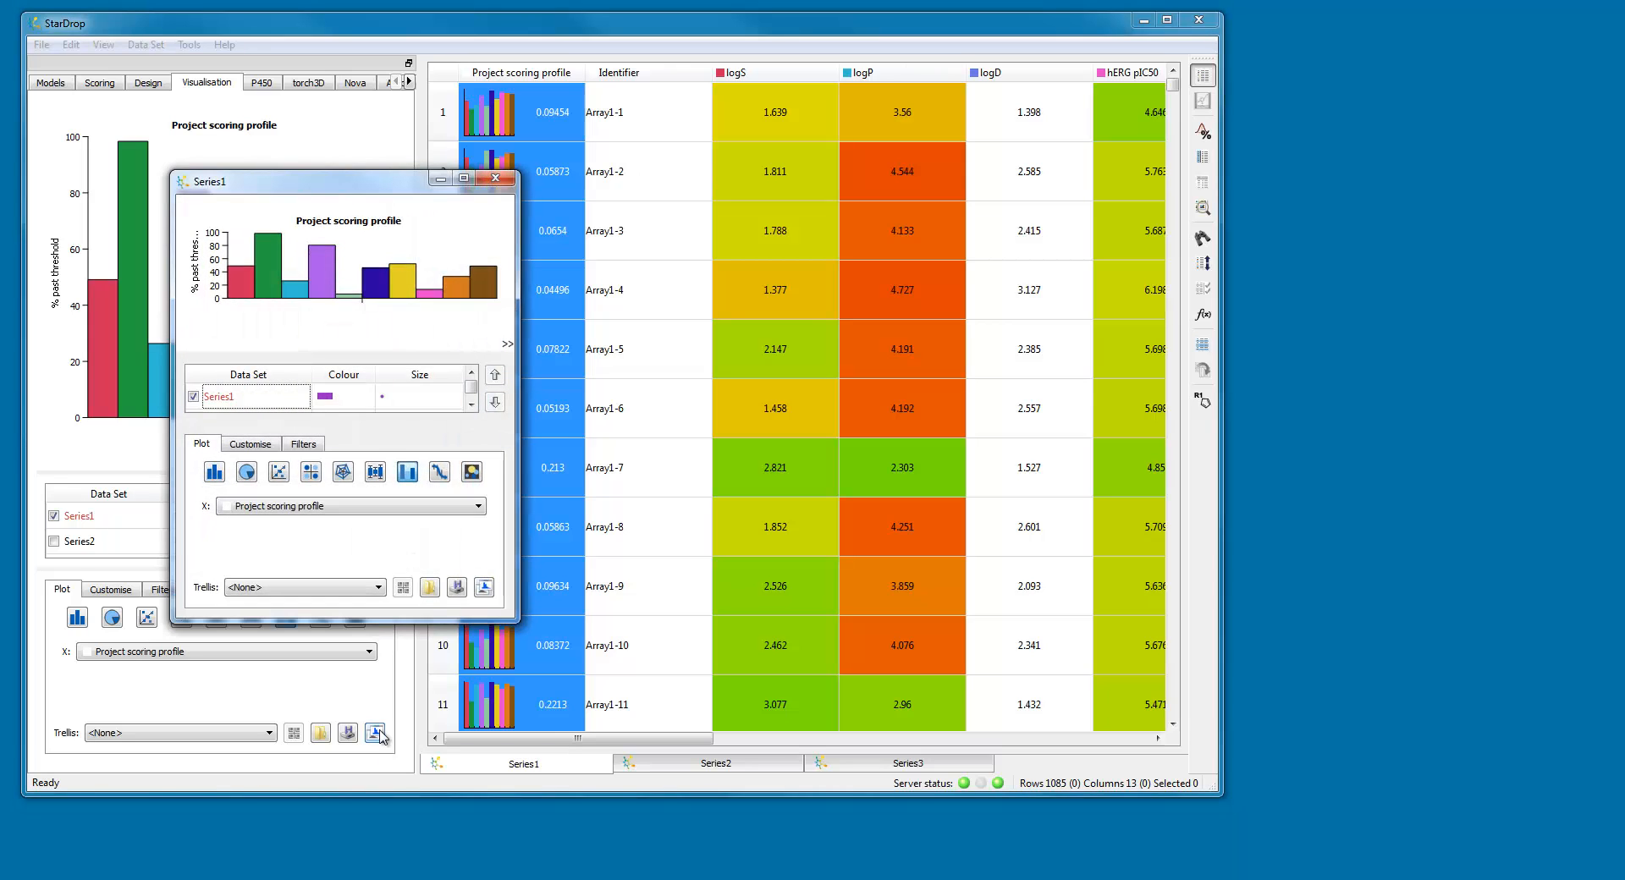
pyautogui.moveTo(330, 181); pyautogui.dragTo(678, 170)
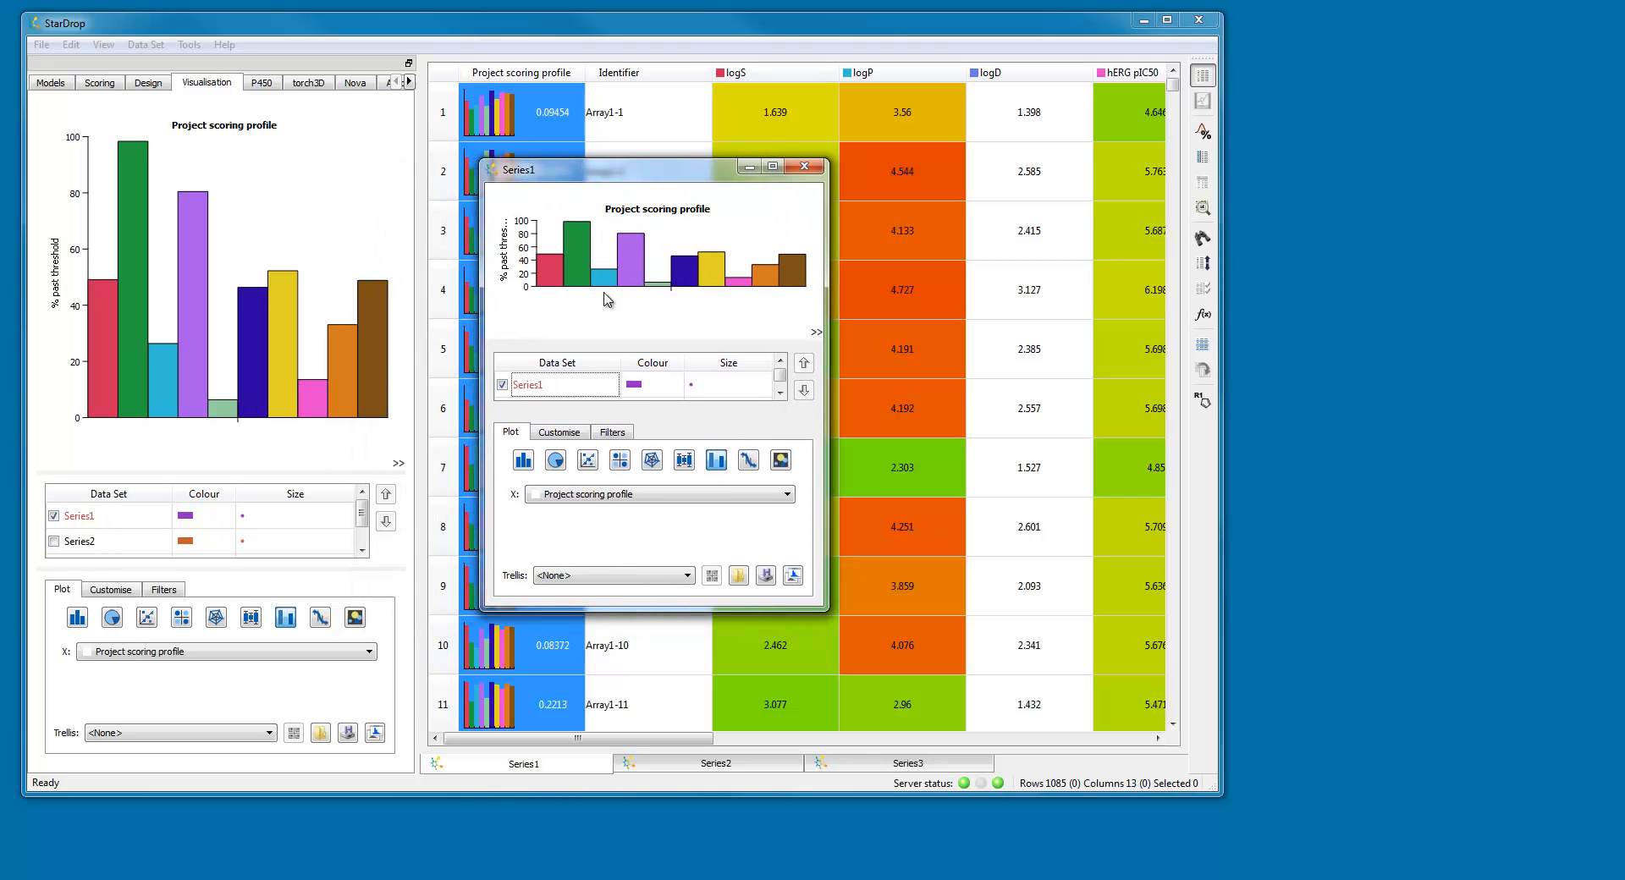
pyautogui.moveTo(623, 609); pyautogui.dragTo(623, 737)
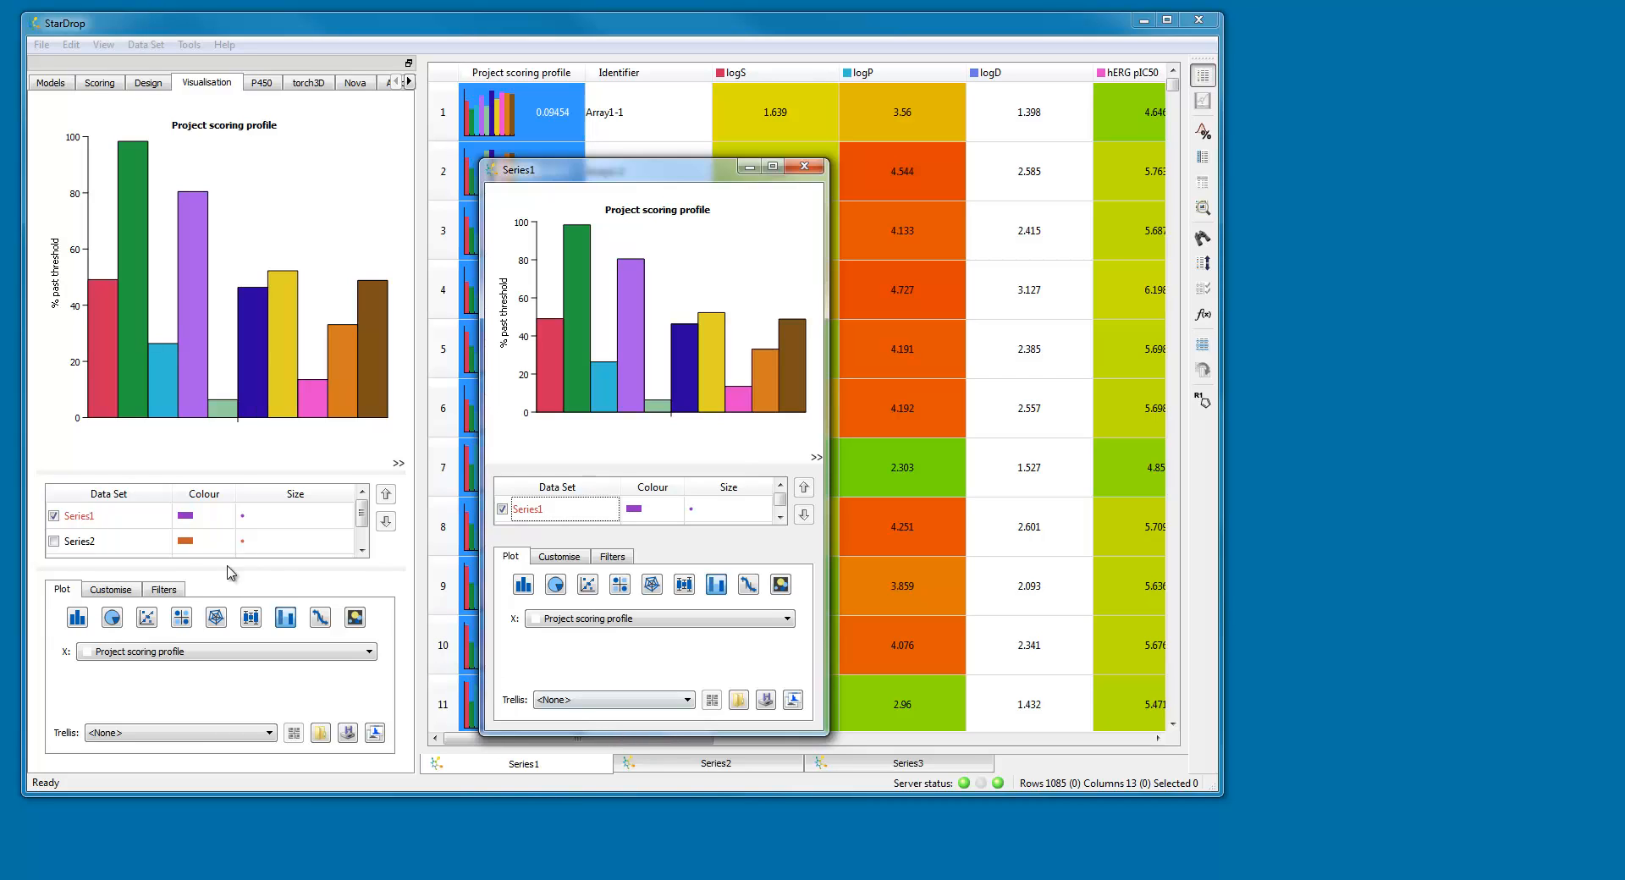
# Plot only Series2, then detach that chart into a window beside the Series1 chart, enlarged to the same height
pyautogui.click(55, 516)
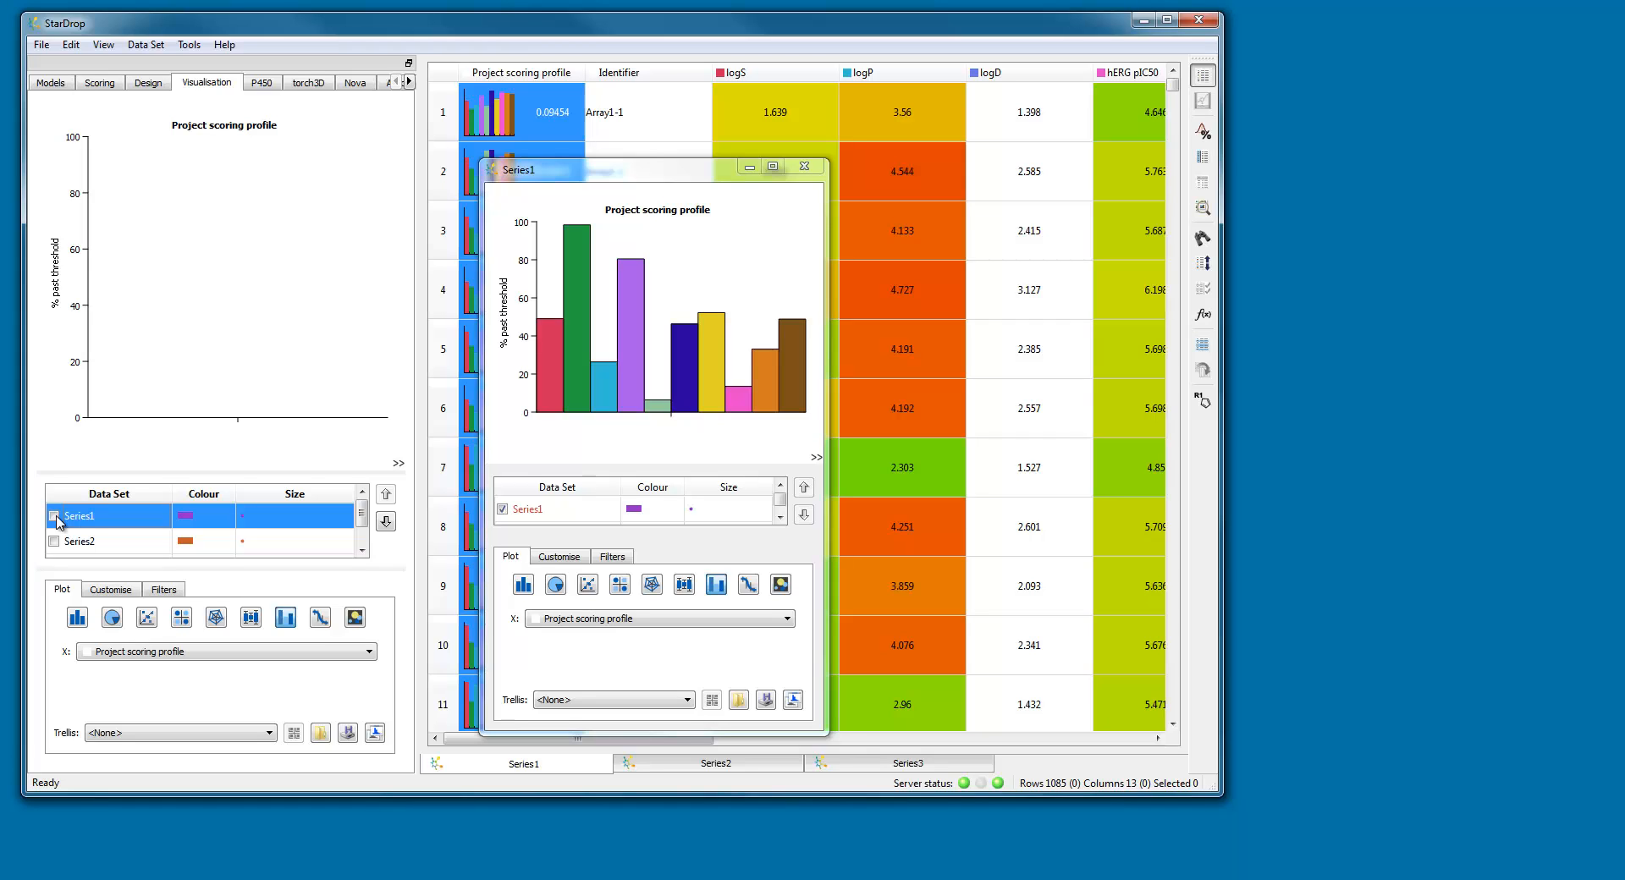
pyautogui.click(55, 542)
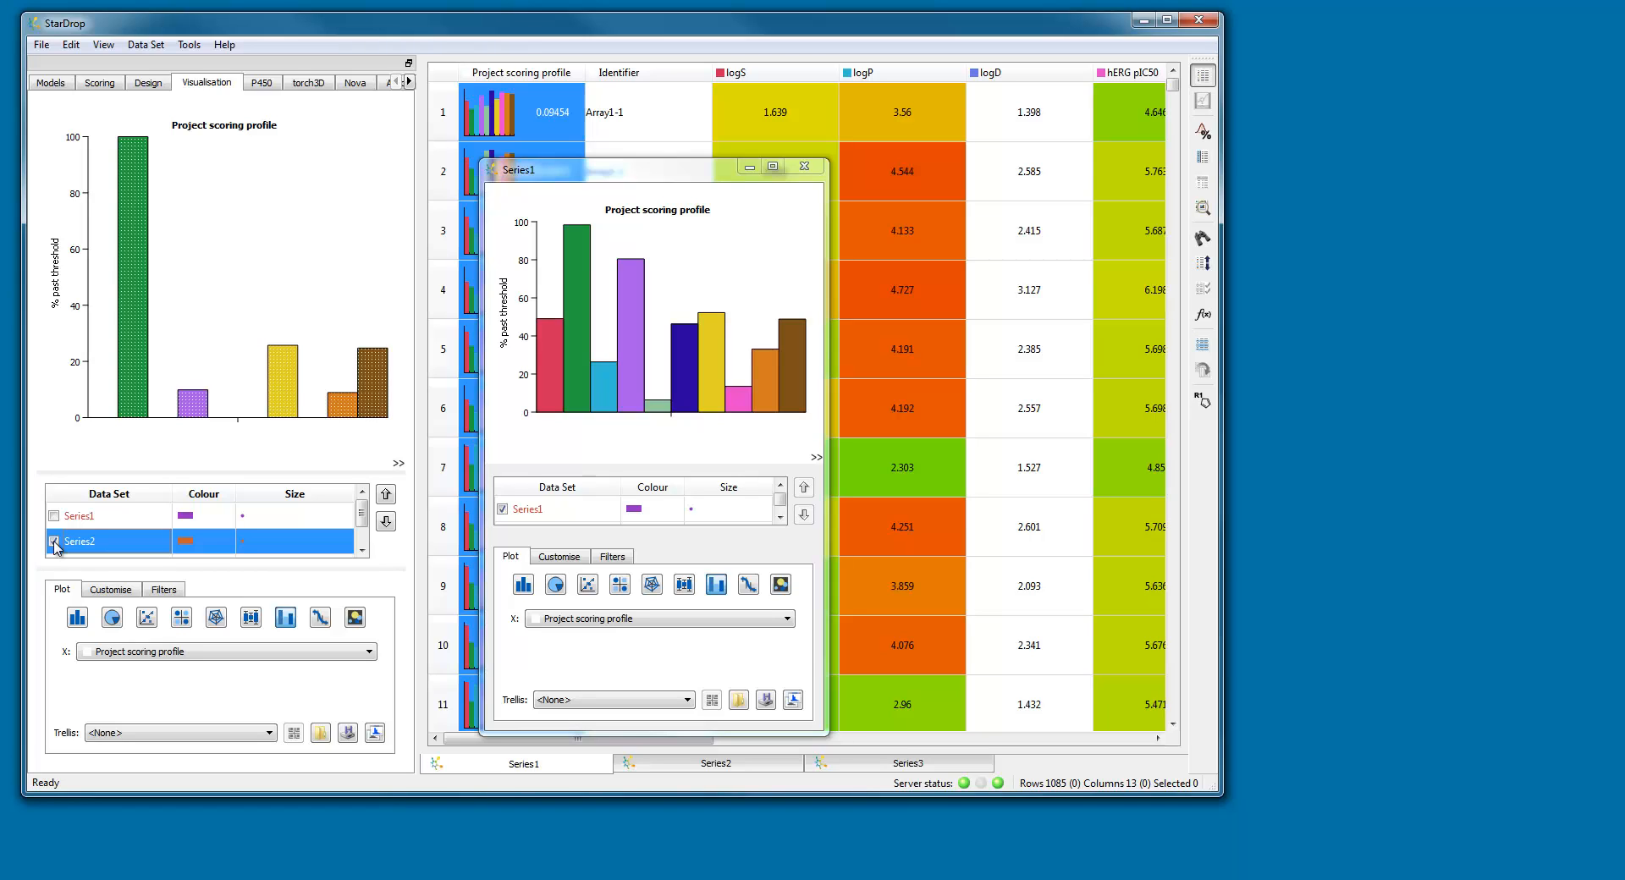
pyautogui.click(374, 733)
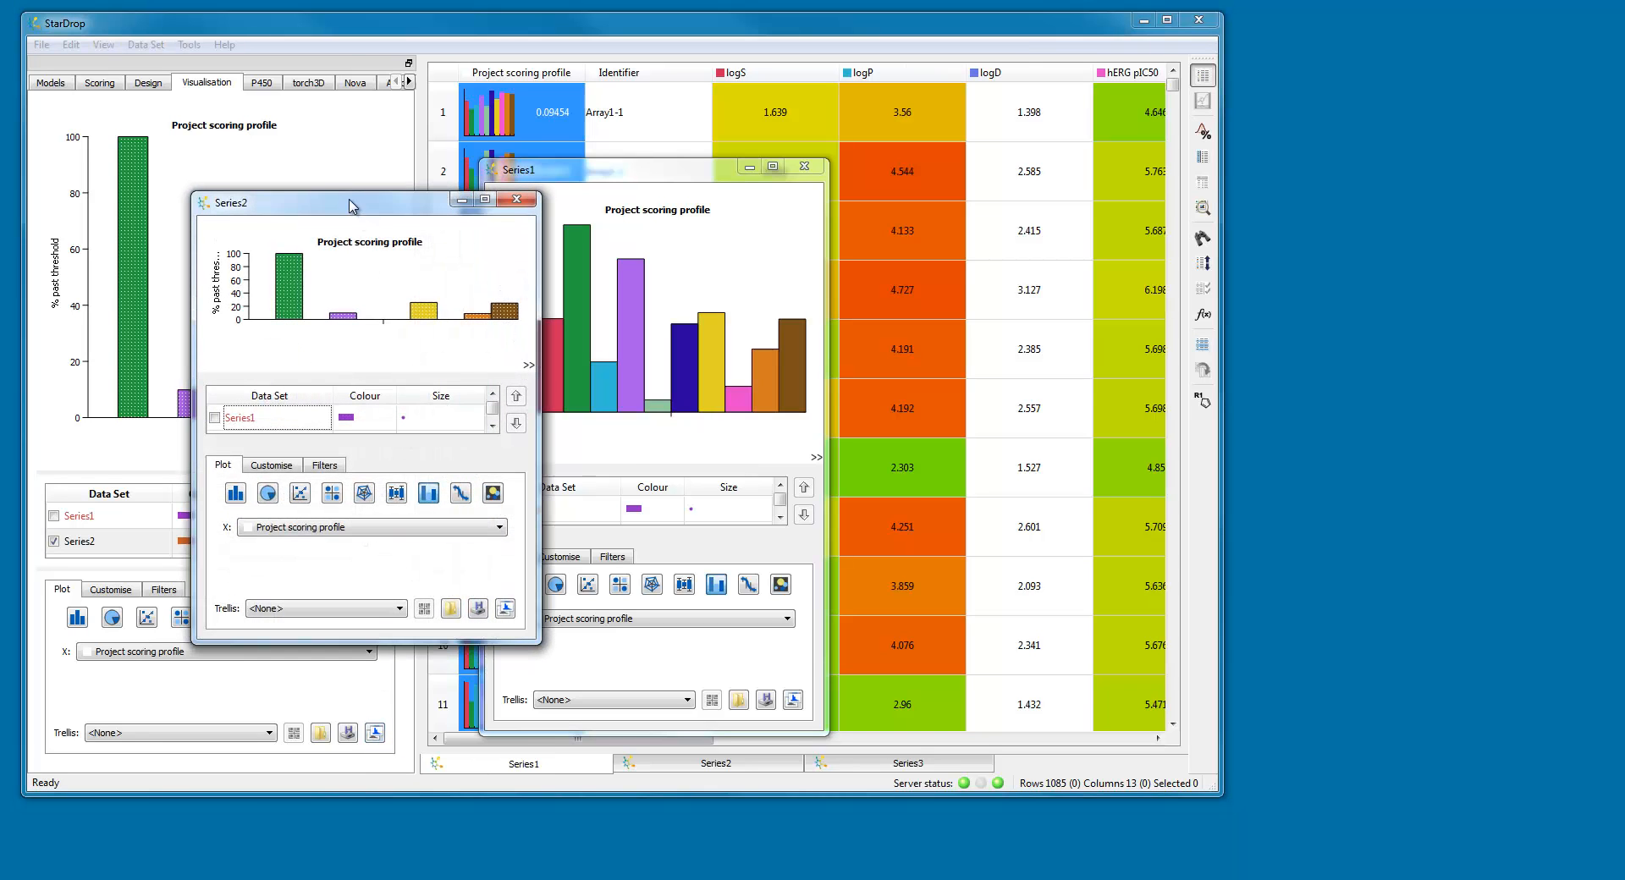
pyautogui.moveTo(364, 205); pyautogui.dragTo(990, 173)
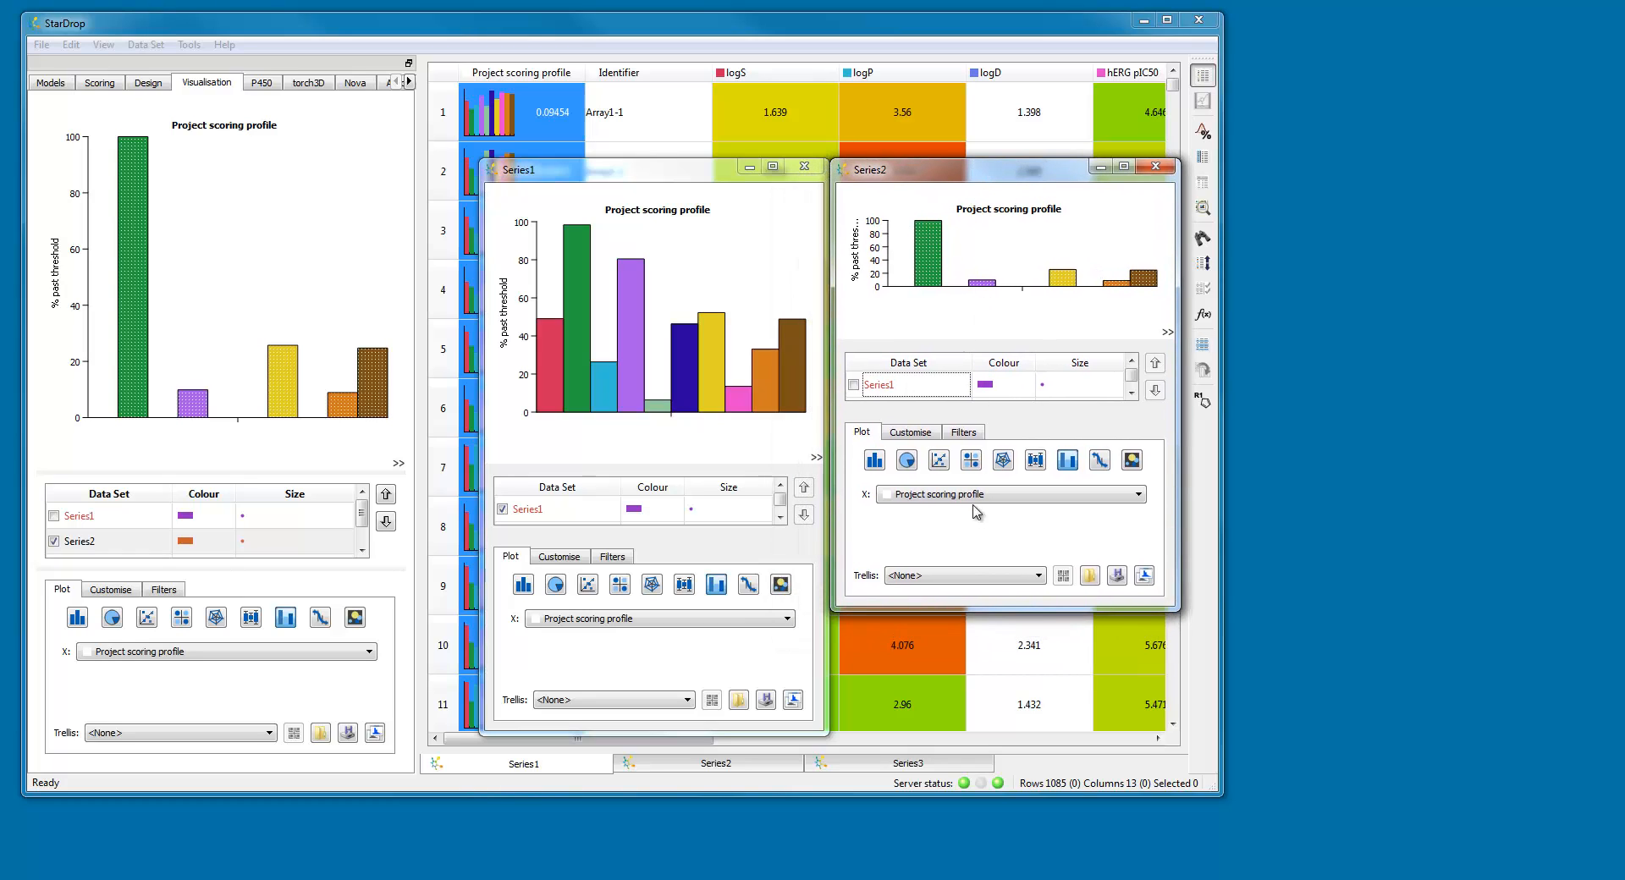
pyautogui.moveTo(980, 610); pyautogui.dragTo(979, 734)
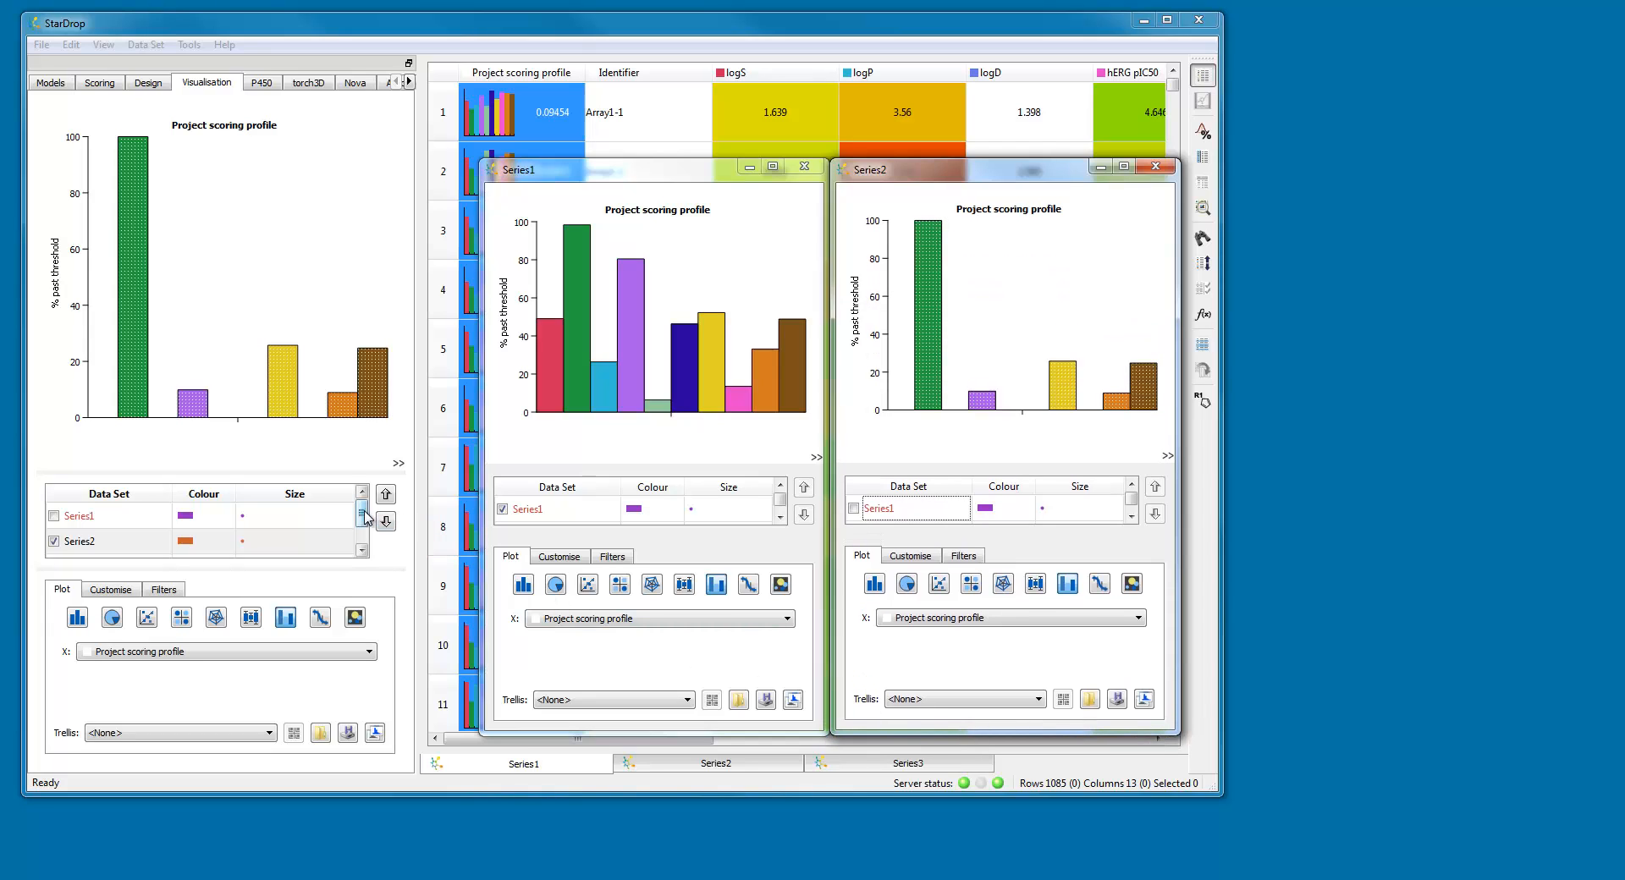
# Plot only Series3 and detach that chart into a window beside the Series2 chart, enlarged to the same height
pyautogui.moveTo(362, 512); pyautogui.dragTo(361, 534)
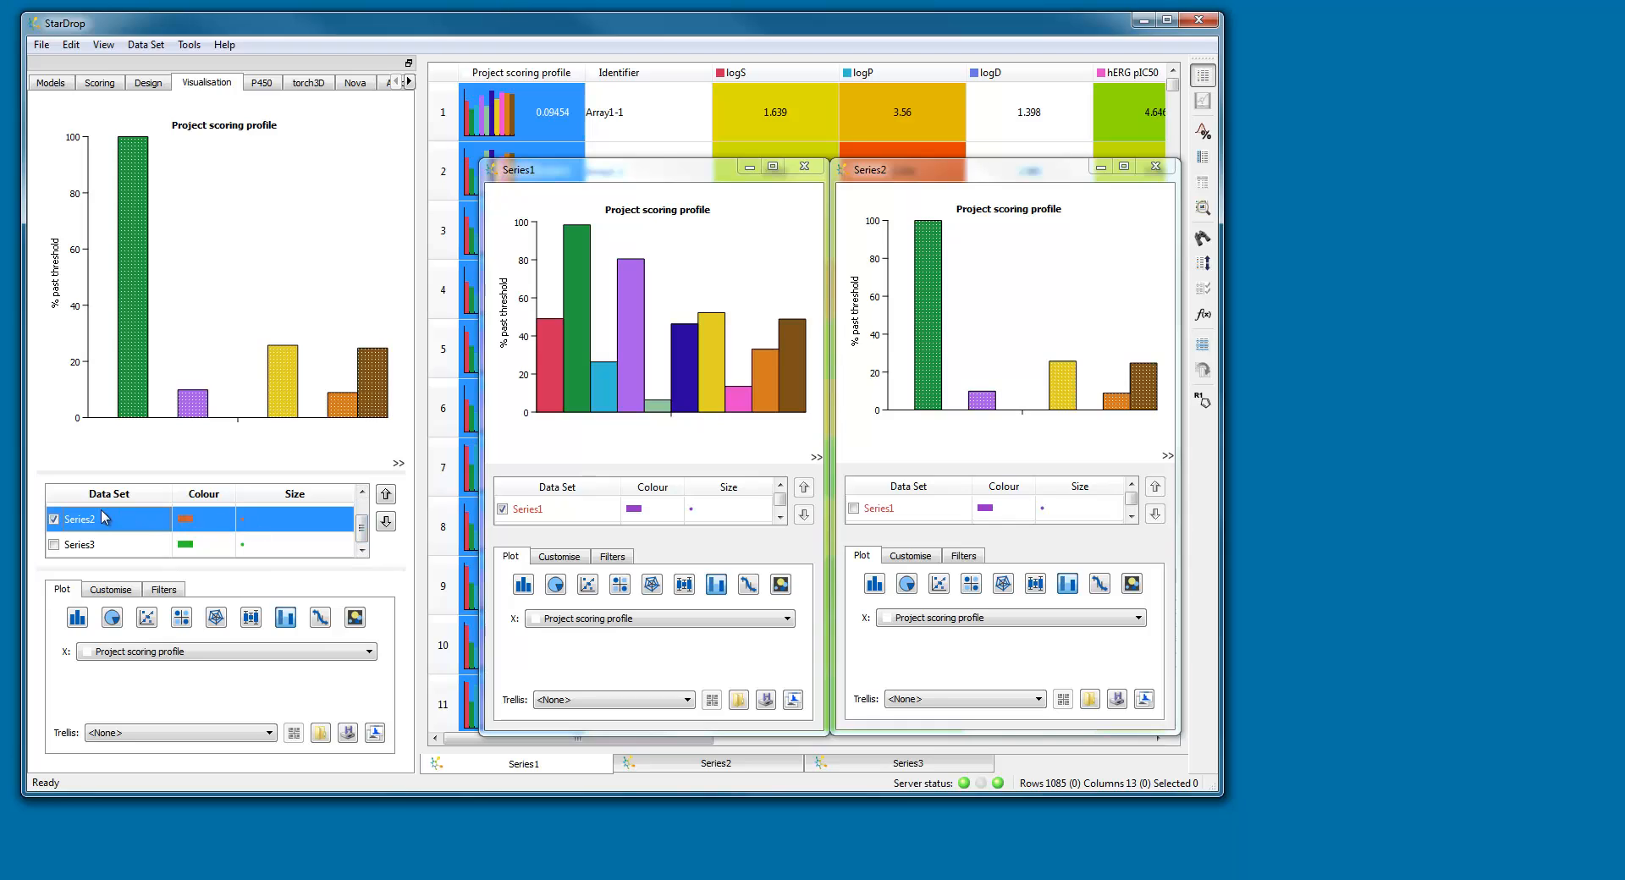
pyautogui.click(54, 519)
pyautogui.click(54, 544)
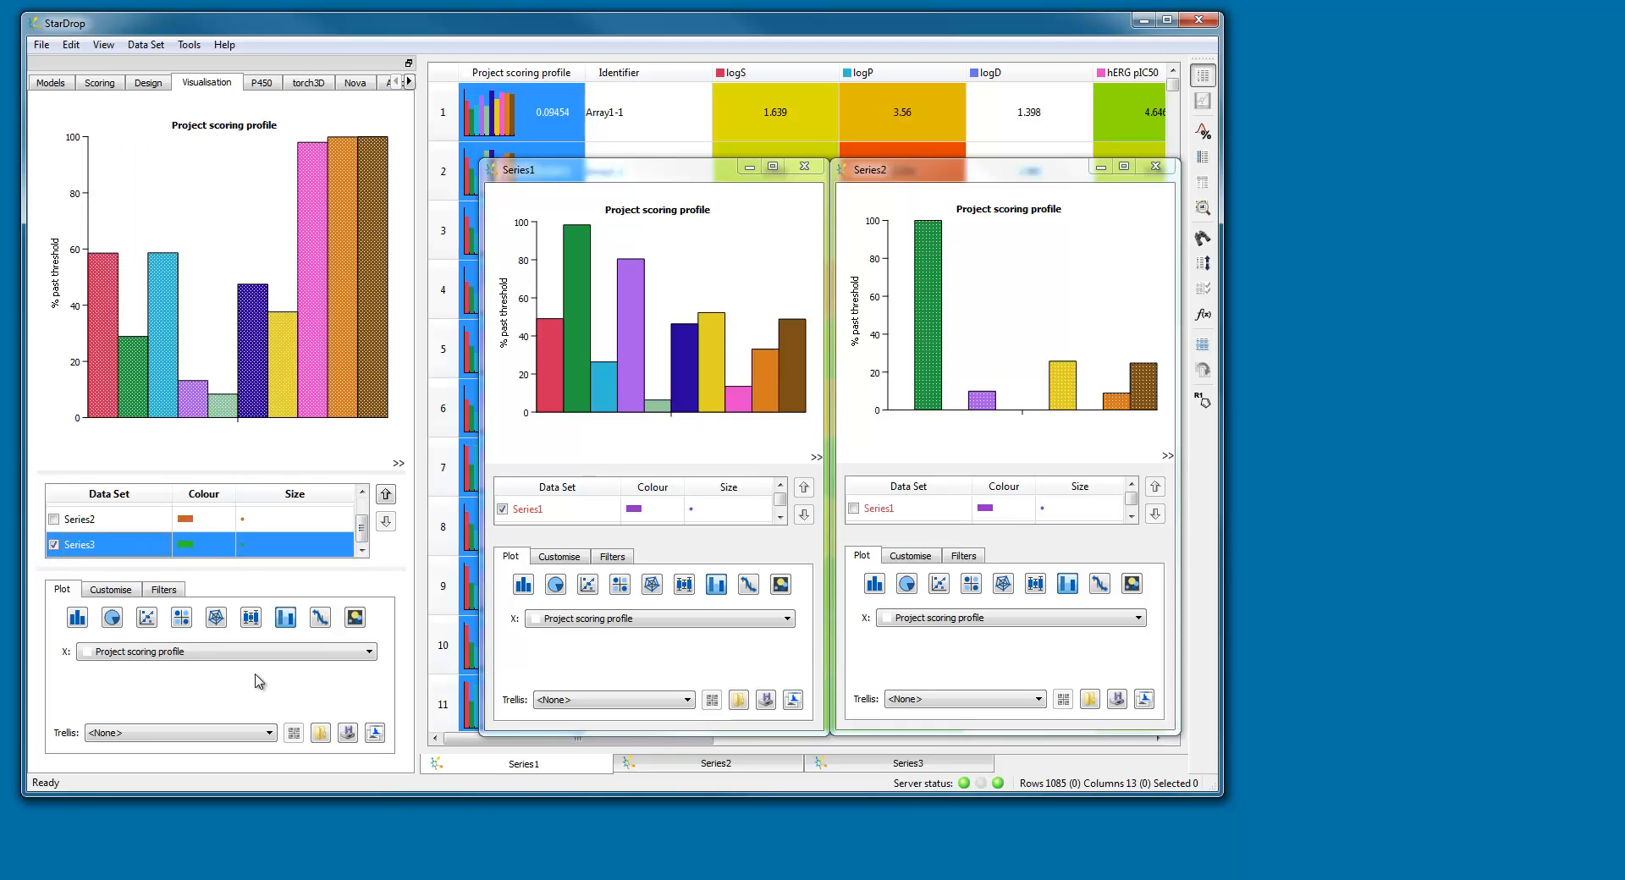
pyautogui.click(375, 733)
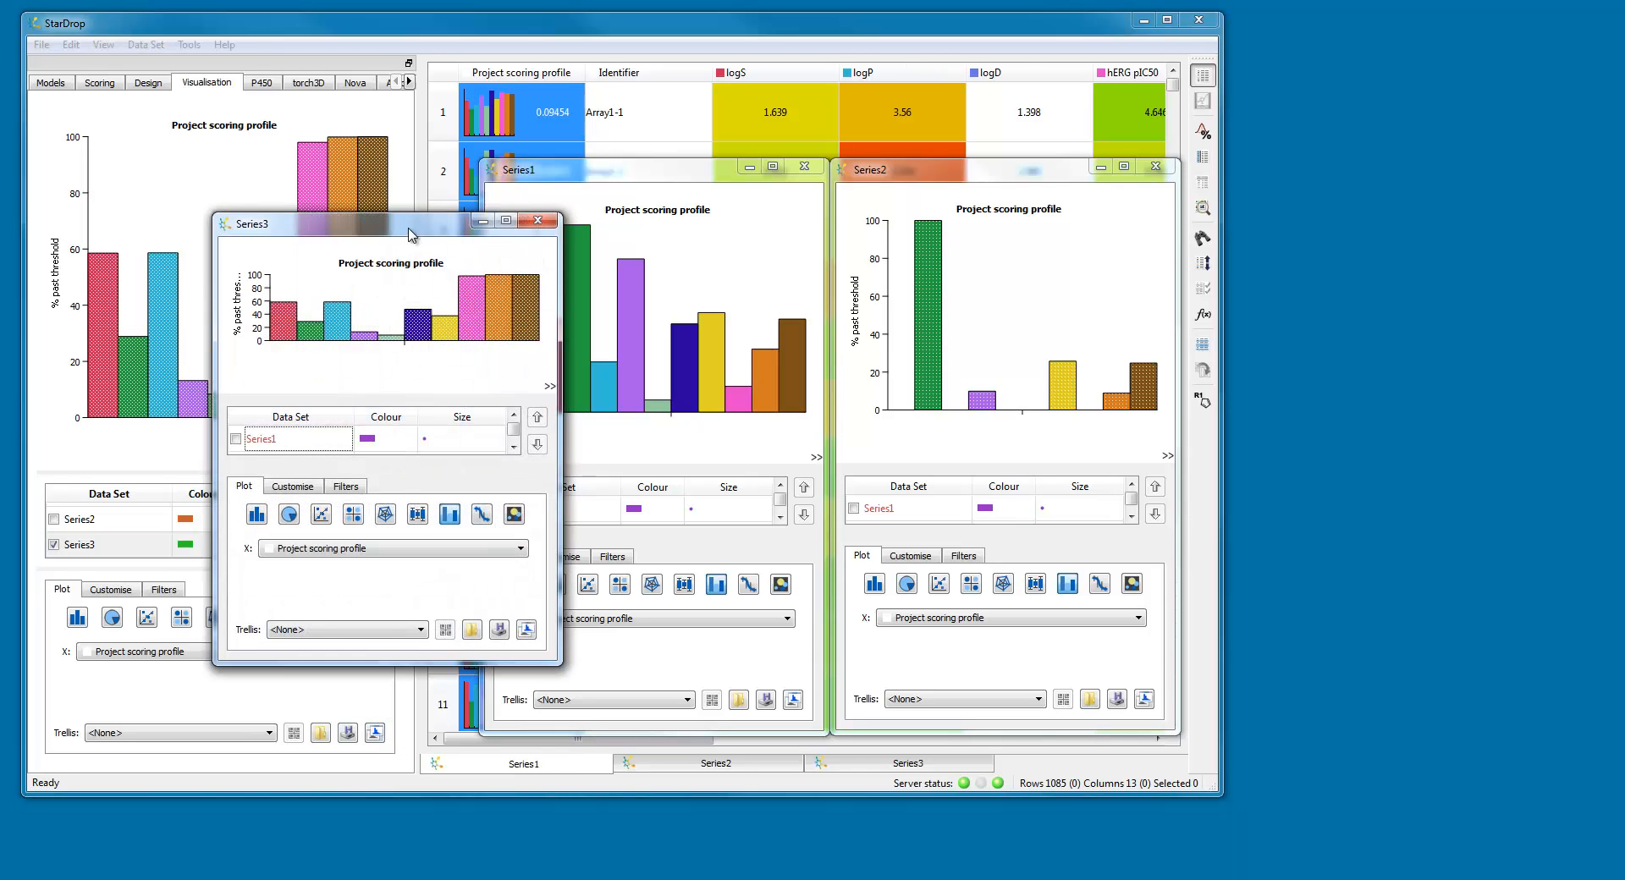
pyautogui.moveTo(432, 232); pyautogui.dragTo(1239, 205)
pyautogui.moveTo(1332, 195); pyautogui.dragTo(1386, 181)
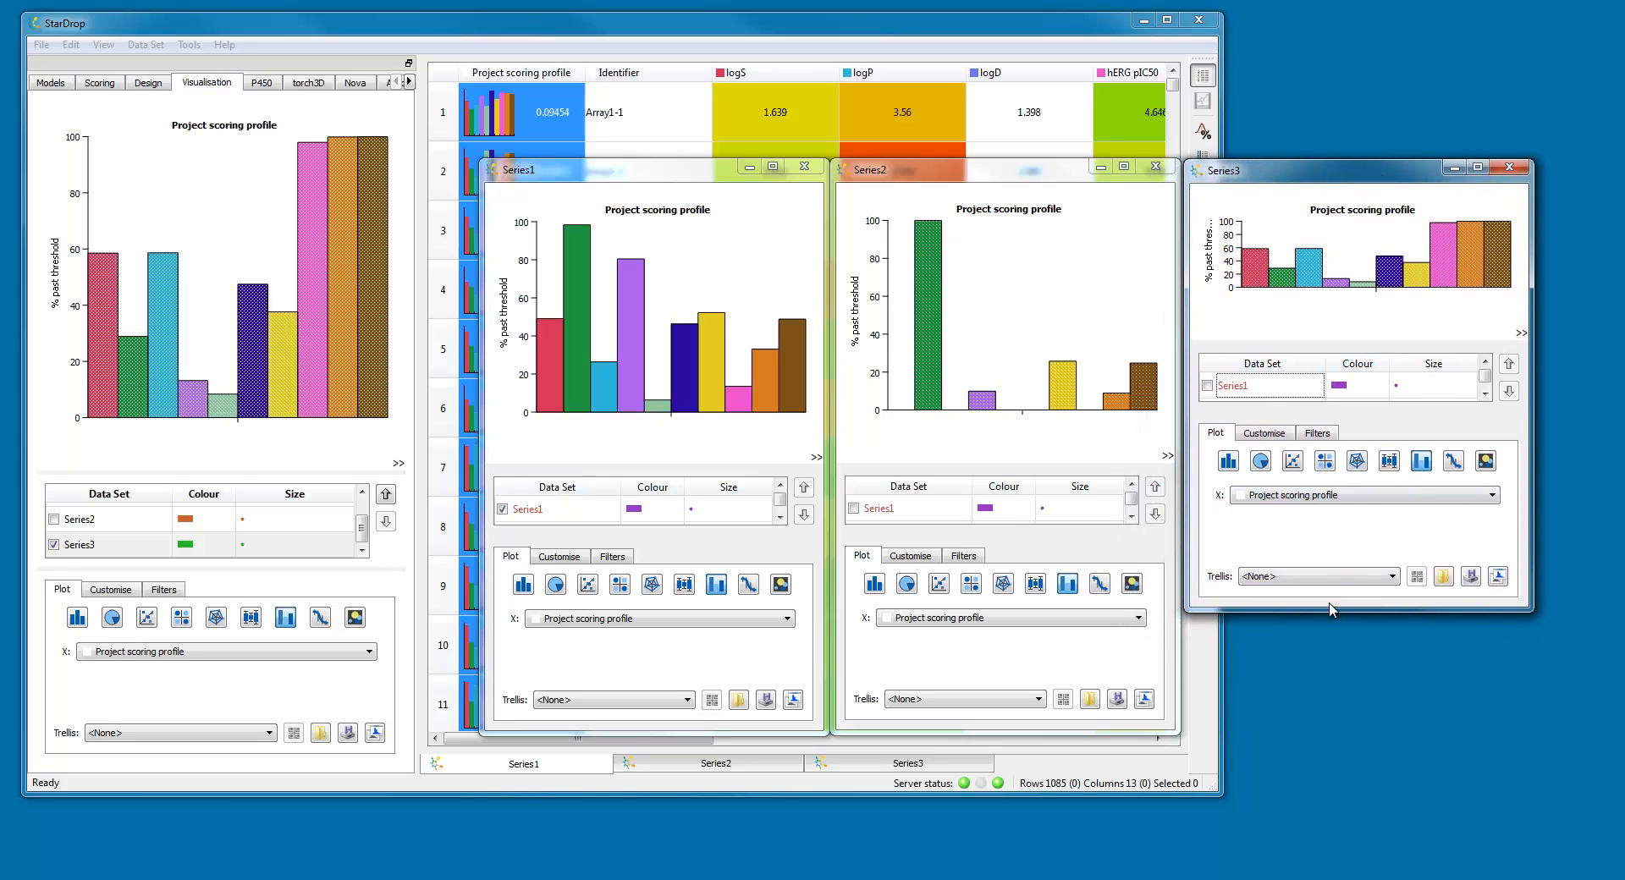
pyautogui.moveTo(1332, 609); pyautogui.dragTo(1336, 736)
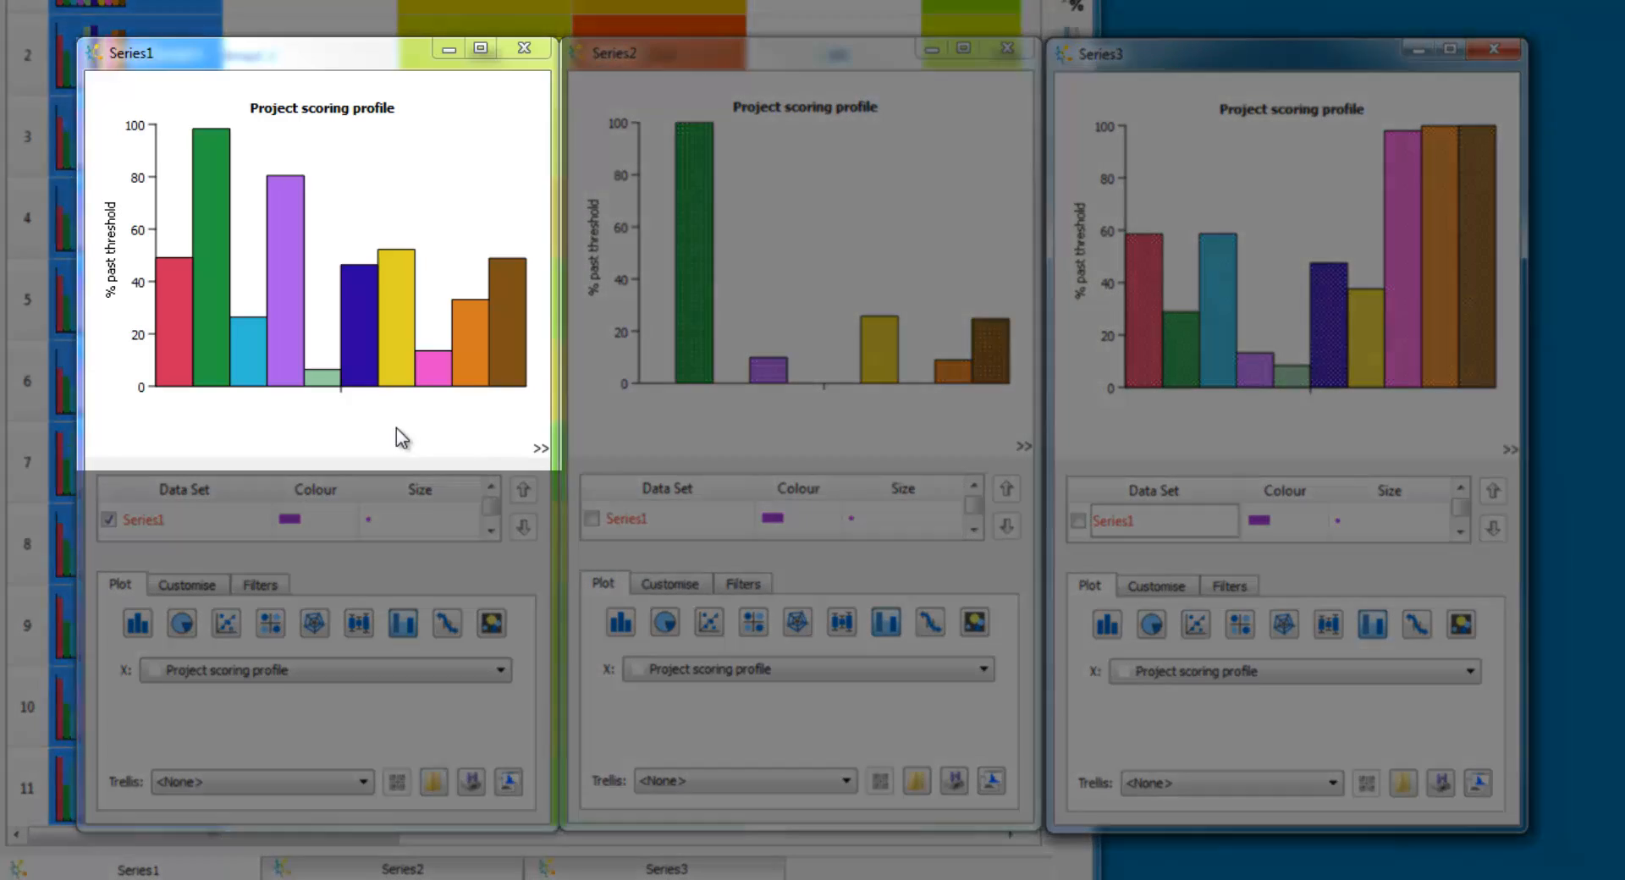
pyautogui.click(393, 422)
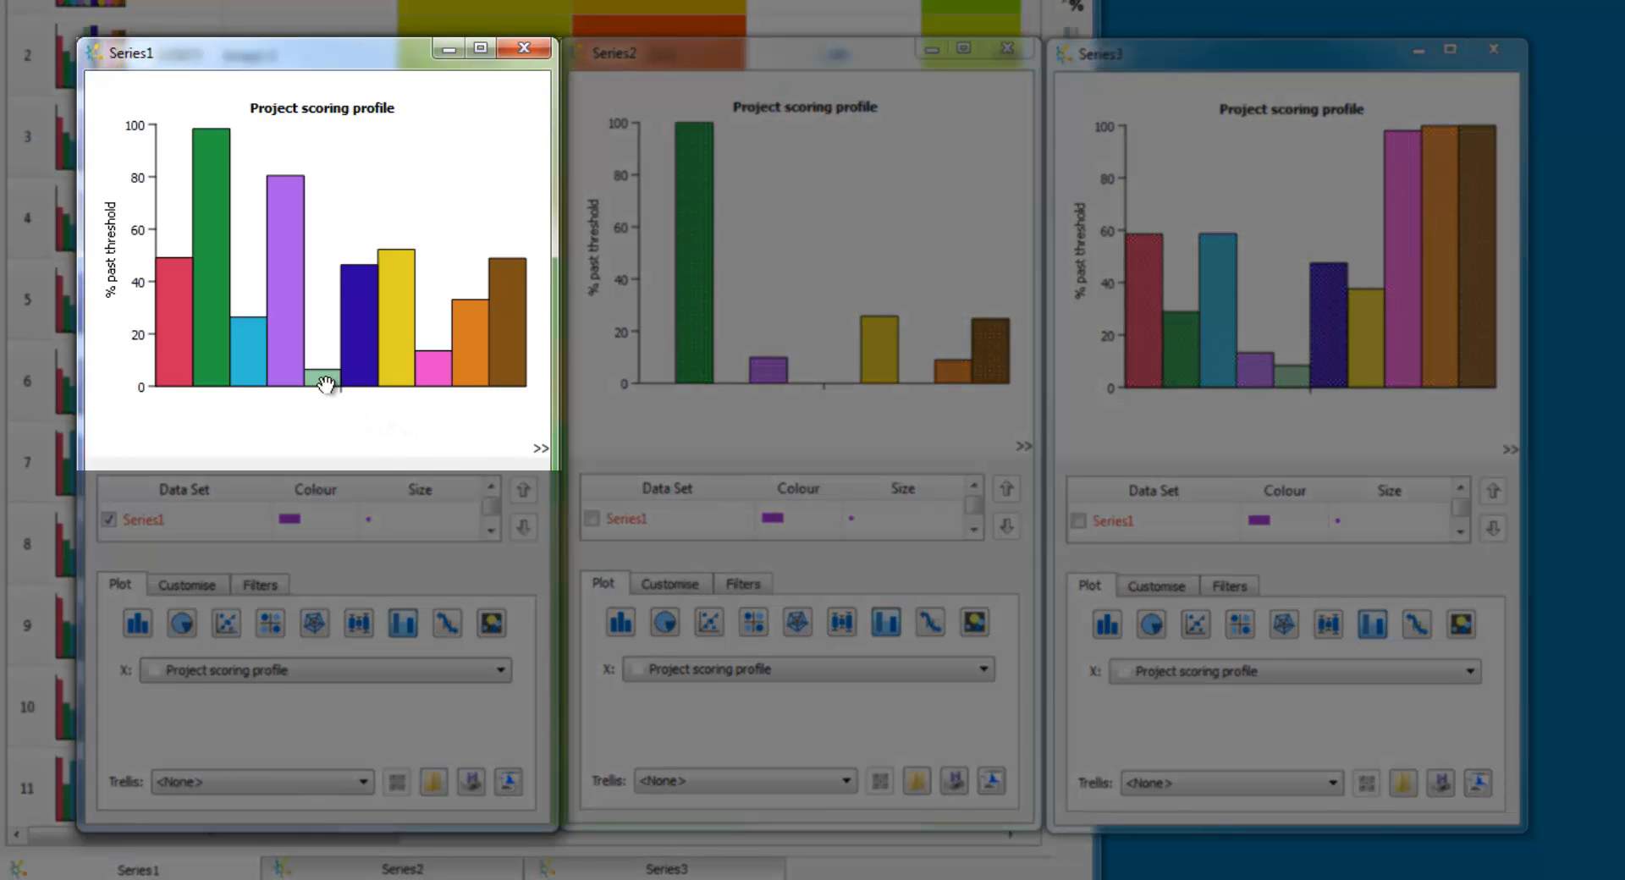
# Check which property and how many compounds individual bars represent in the Series1 and Series3 charts
pyautogui.moveTo(329, 392)
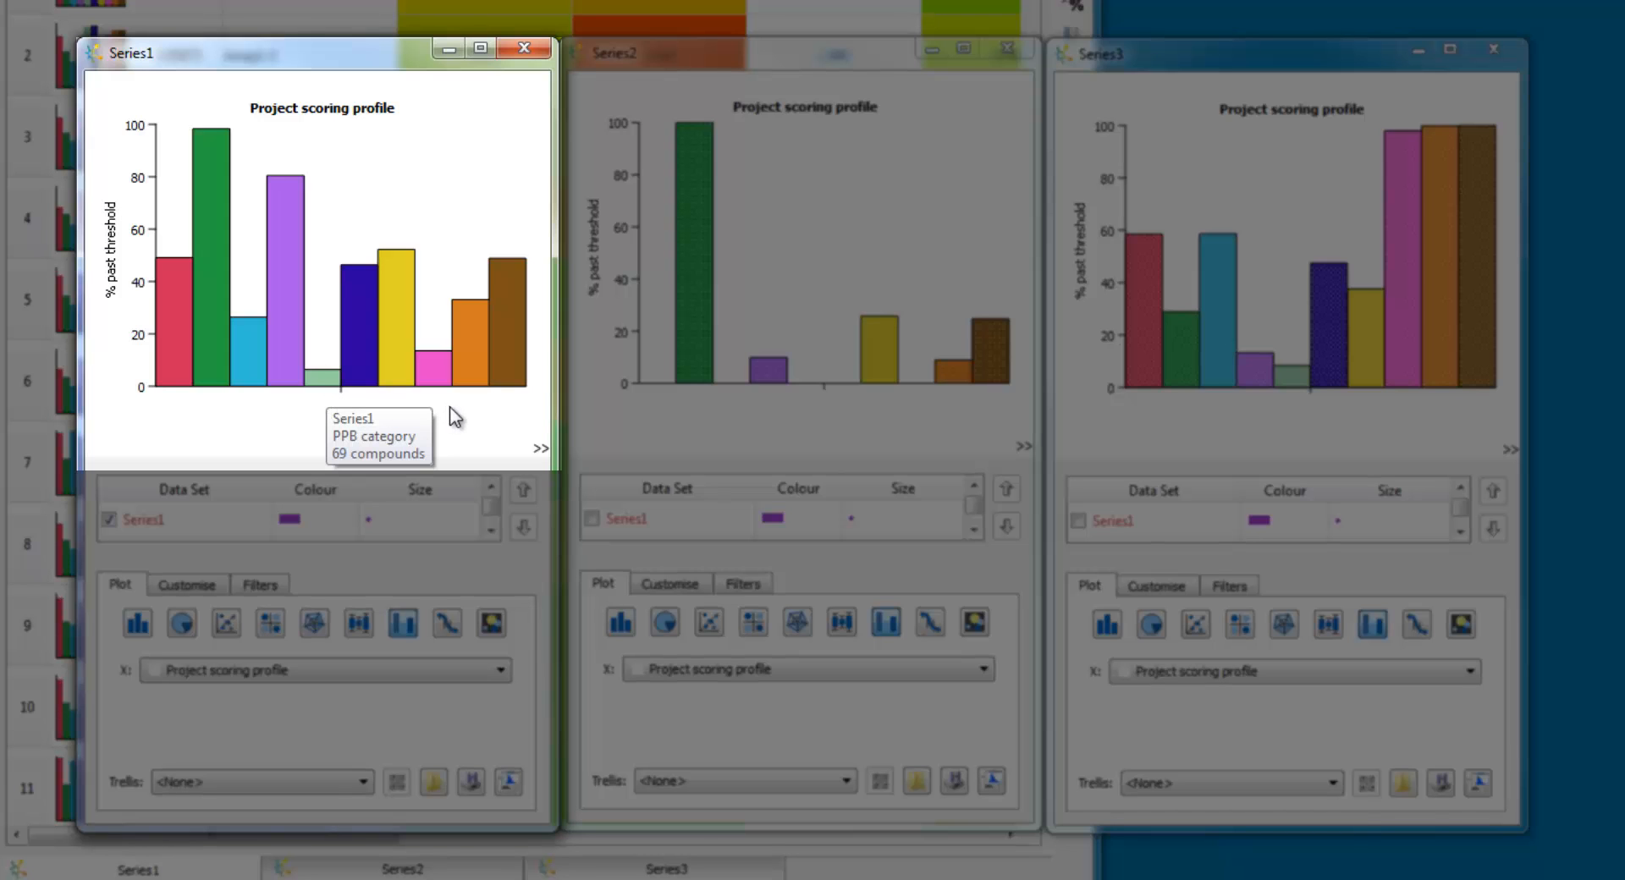
pyautogui.moveTo(436, 382)
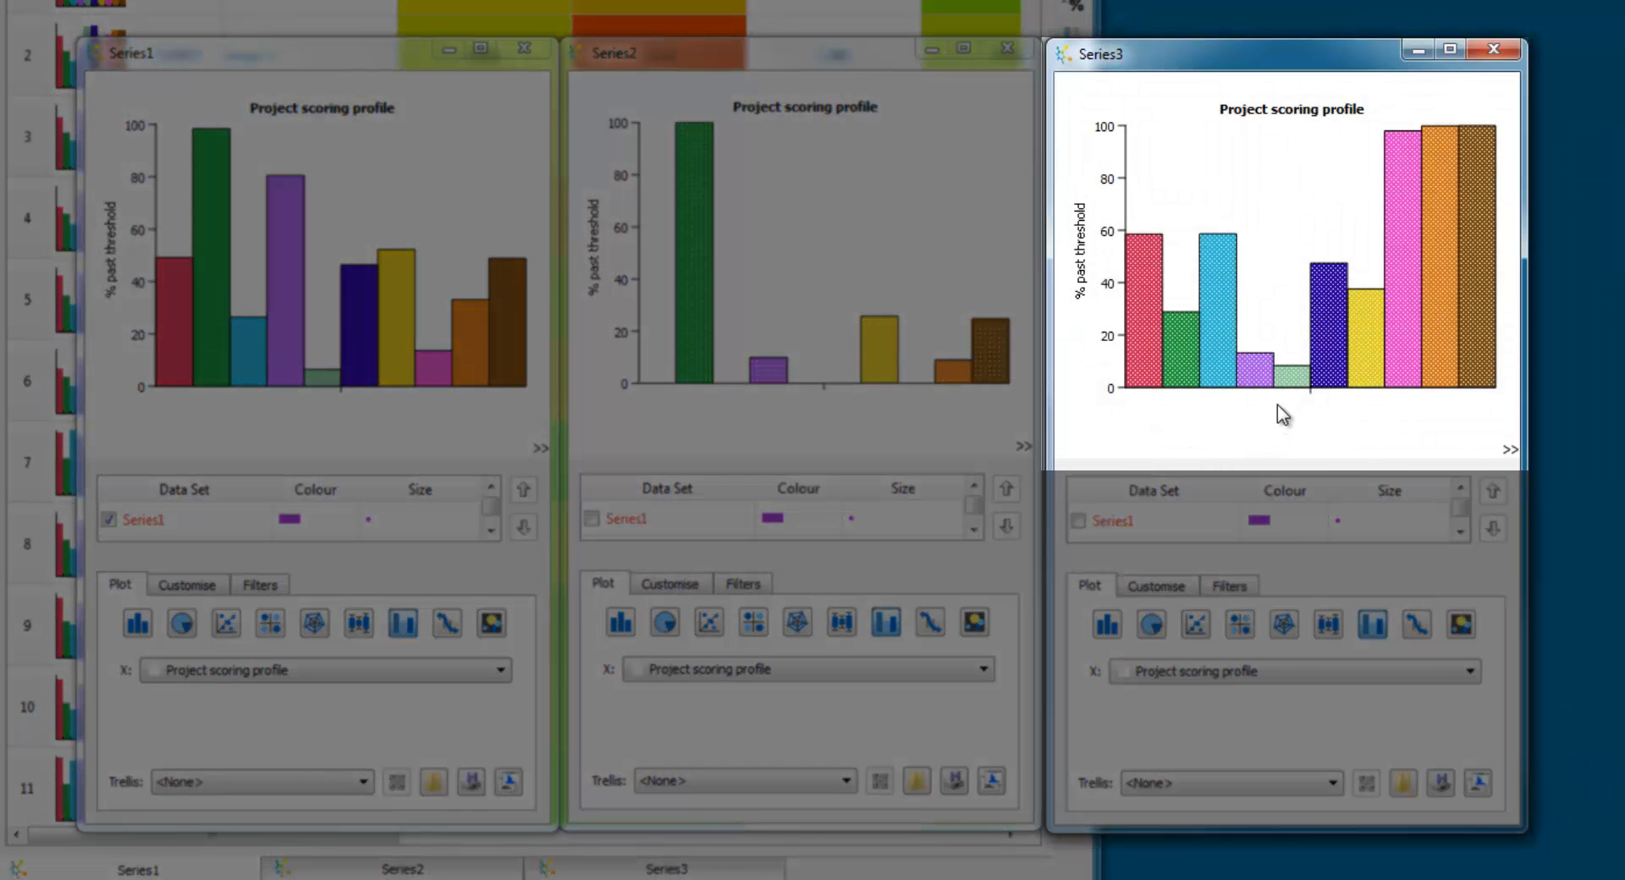
pyautogui.moveTo(1293, 383)
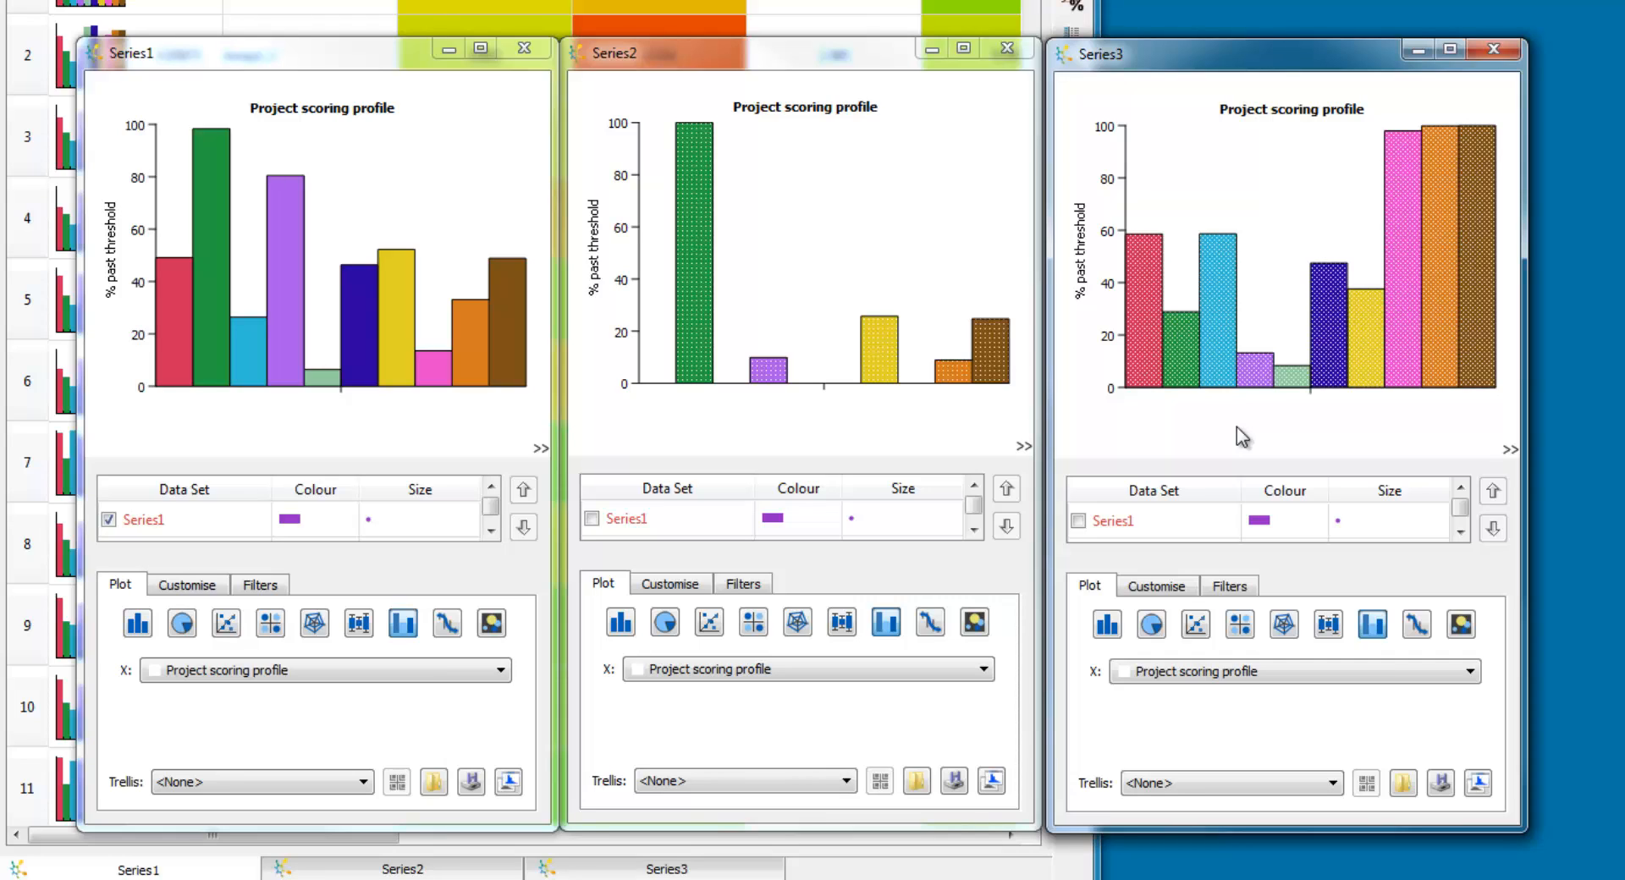
# Change the Series1, Series2 and Series3 bar charts to plots of Project scoring profile score against compound order with error bars
pyautogui.click(444, 627)
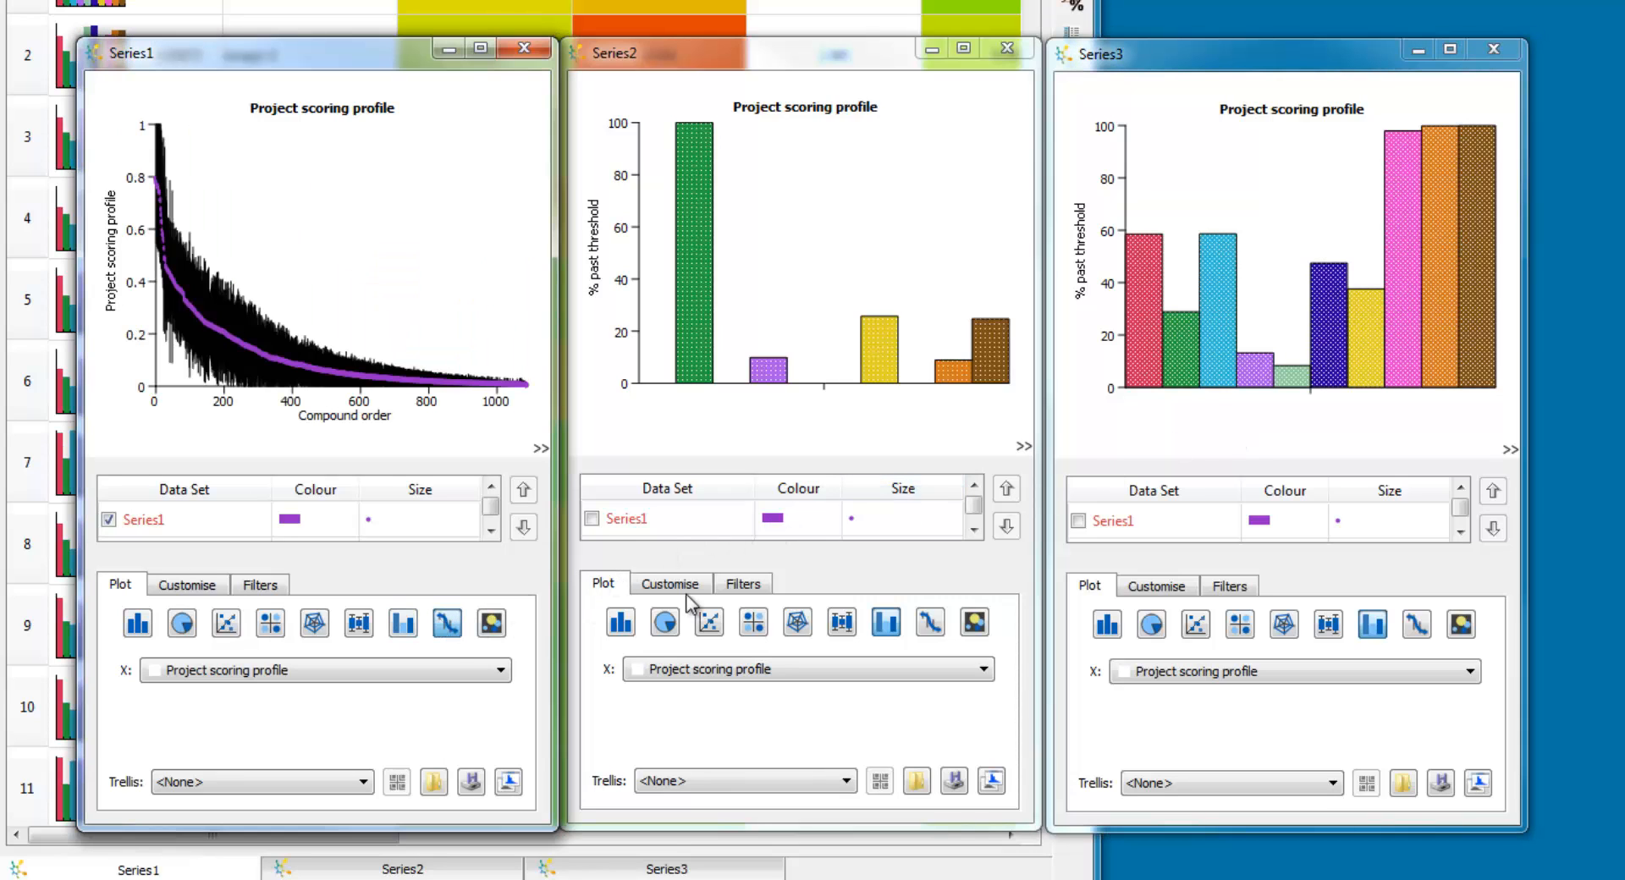
pyautogui.click(932, 624)
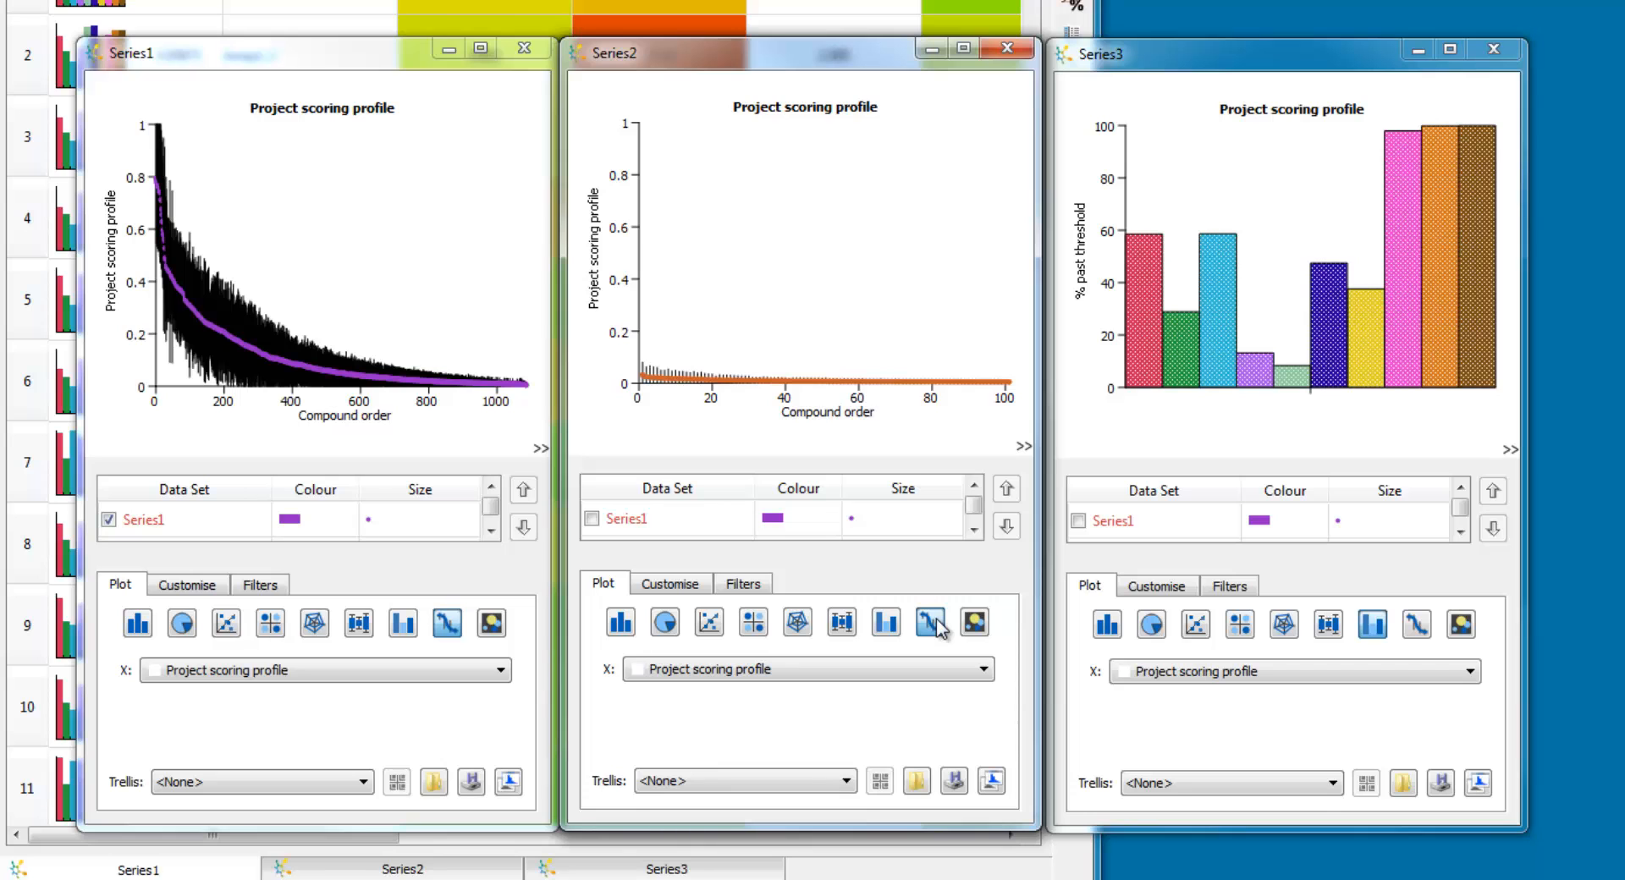
pyautogui.click(1416, 627)
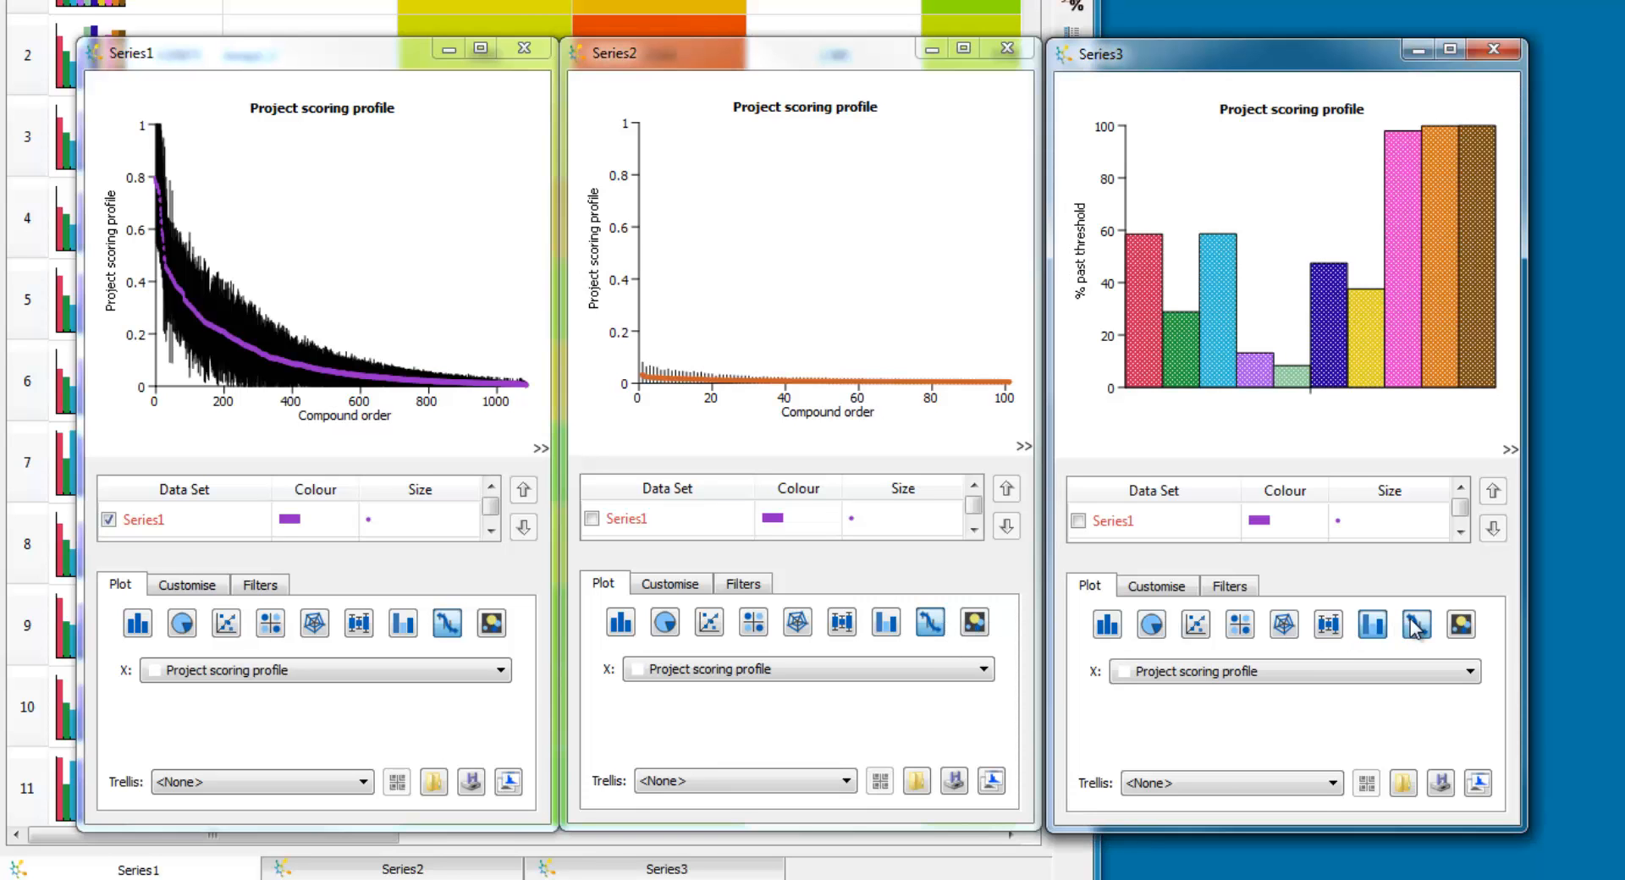